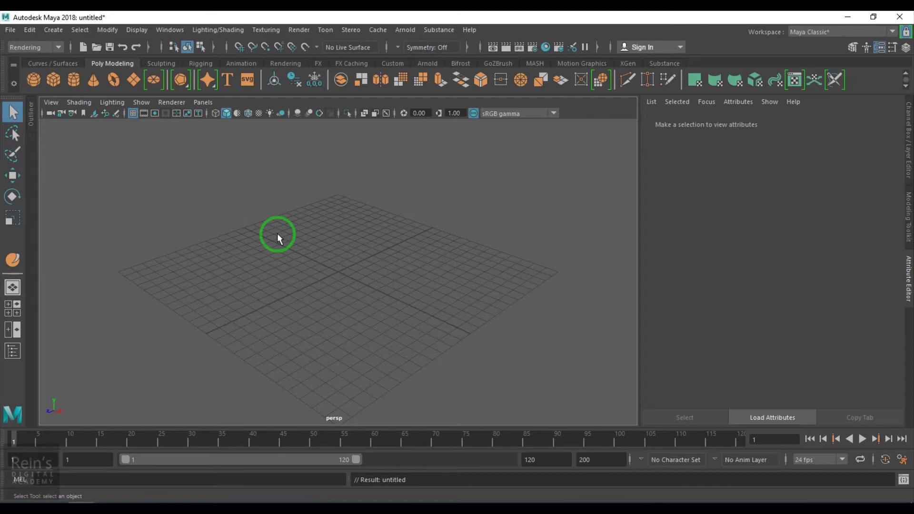
Step: Create a polygon plane with width and height 24 and 80 subdivisions each way
{"action": "mouse_move", "coordinate": [321, 268]}
{"action": "left_mouse_down", "text": "alt"}
{"action": "mouse_move", "coordinate": [367, 285]}
{"action": "mouse_move", "coordinate": [349, 321]}
{"action": "mouse_move", "coordinate": [336, 281]}
{"action": "mouse_move", "coordinate": [343, 288]}
{"action": "left_mouse_up", "text": "alt"}
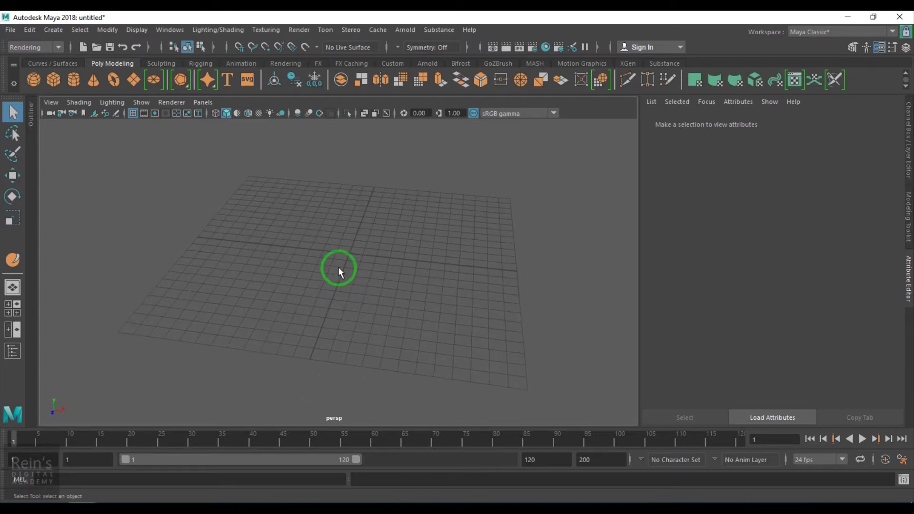
{"action": "left_click", "coordinate": [51, 37]}
{"action": "mouse_move", "coordinate": [87, 70]}
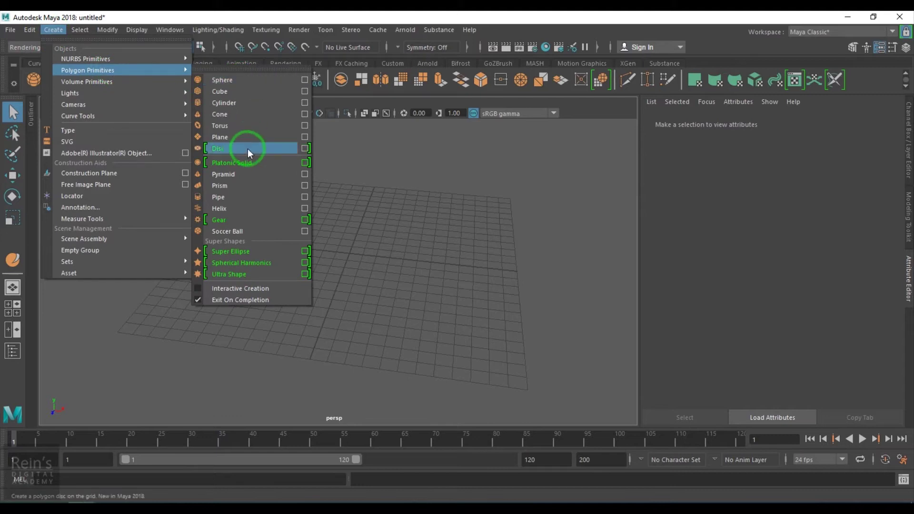
{"action": "left_click", "coordinate": [251, 136]}
{"action": "left_click", "coordinate": [908, 159]}
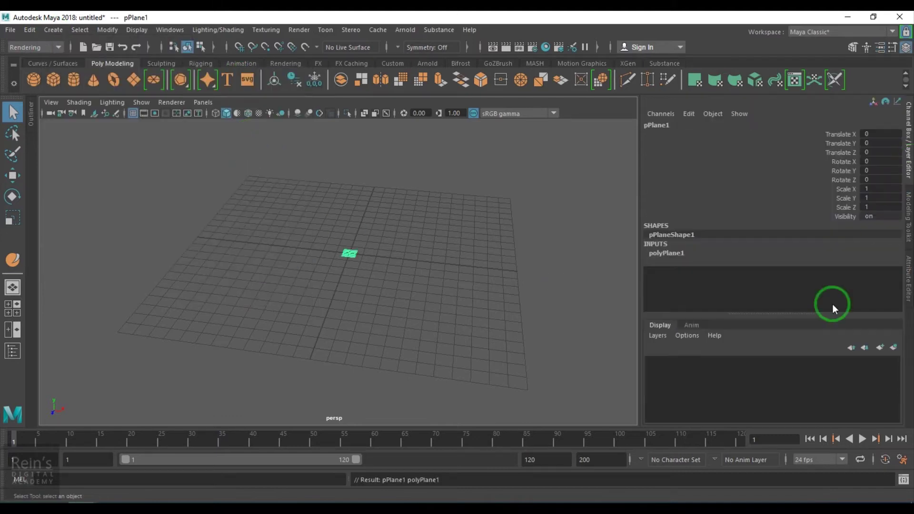
{"action": "left_click", "coordinate": [700, 263]}
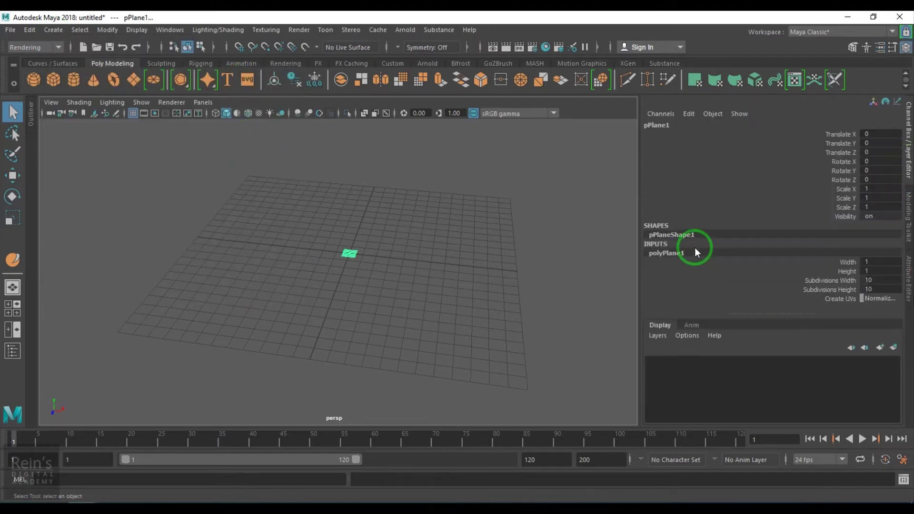
{"action": "left_click", "coordinate": [887, 264]}
{"action": "left_click_drag", "start_coordinate": [886, 266], "coordinate": [887, 271]}
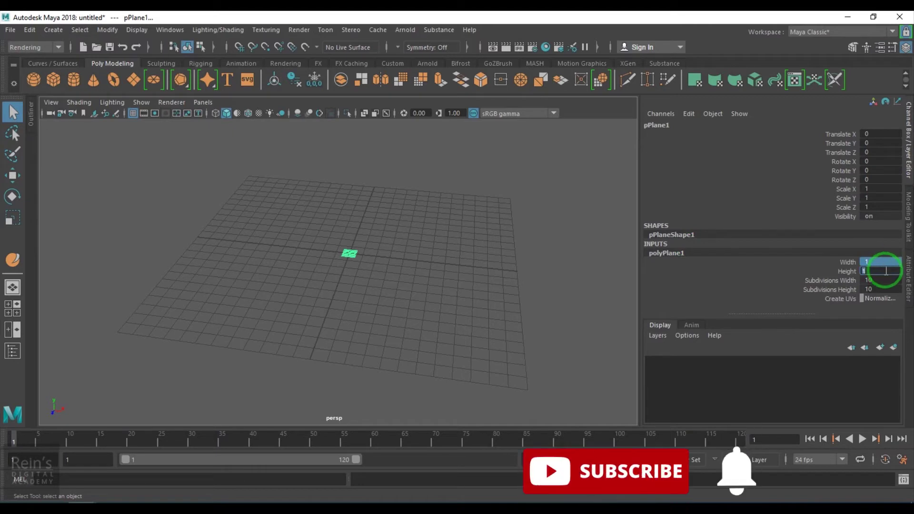
{"action": "type", "text": "24"}
{"action": "key", "text": "Return"}
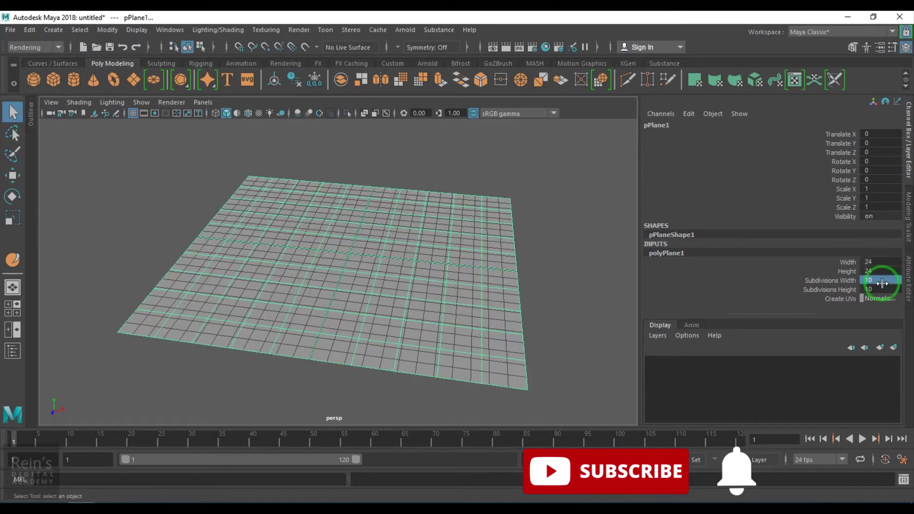
{"action": "left_click_drag", "start_coordinate": [885, 280], "coordinate": [884, 288]}
{"action": "left_click", "coordinate": [883, 288]}
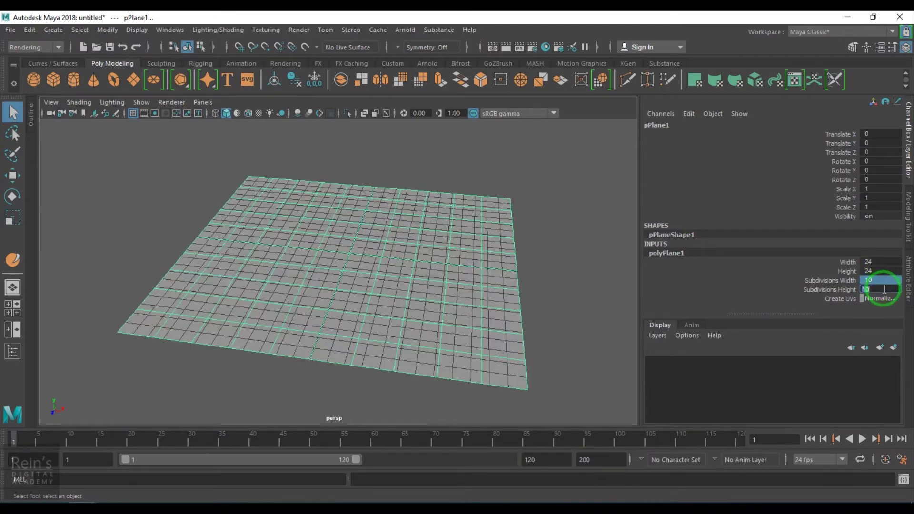
{"action": "type", "text": "80"}
{"action": "key", "text": "Return"}
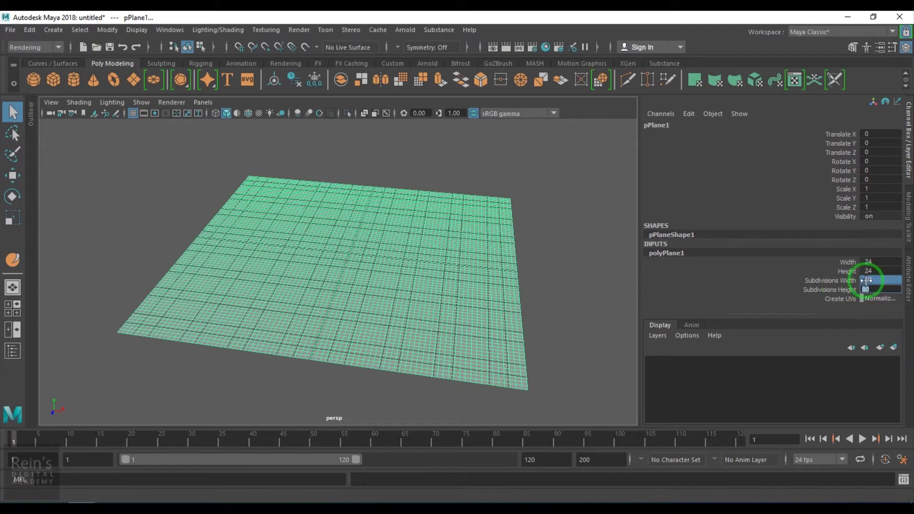
Step: Hide the viewport grid and reselect the plane
{"action": "left_click", "coordinate": [574, 211]}
{"action": "left_click_drag", "start_coordinate": [564, 218], "coordinate": [485, 267], "text": "alt"}
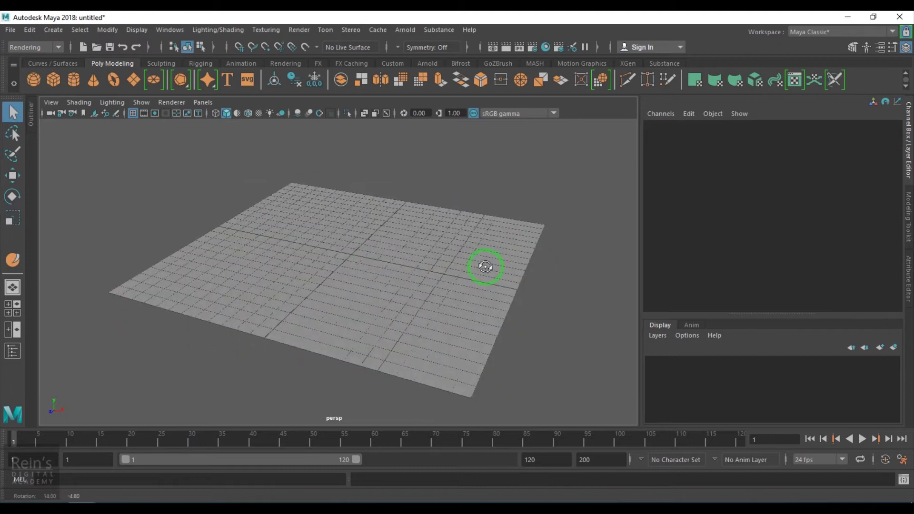
{"action": "left_click", "coordinate": [133, 113]}
{"action": "left_click", "coordinate": [326, 241]}
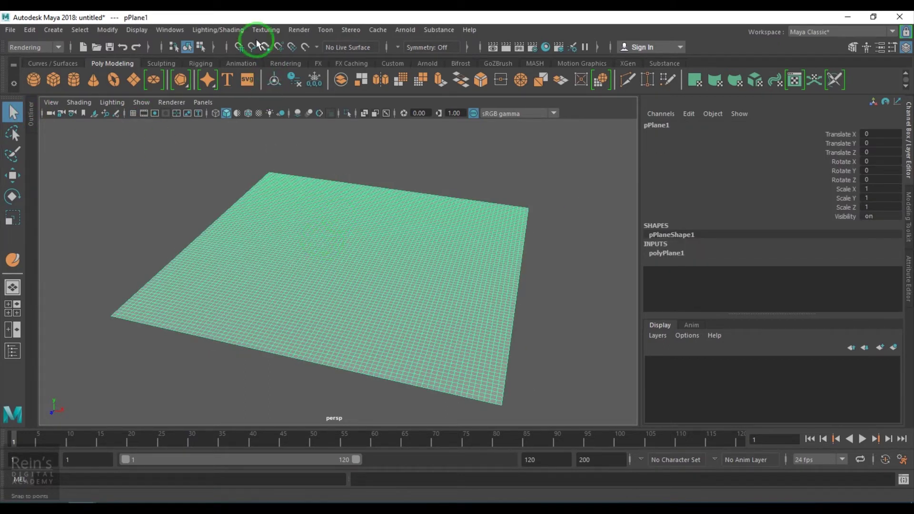
Step: Switch to the Modeling menu set and sculpt a curved smiling mouth on the plane
{"action": "left_click", "coordinate": [41, 49]}
{"action": "left_click", "coordinate": [41, 60]}
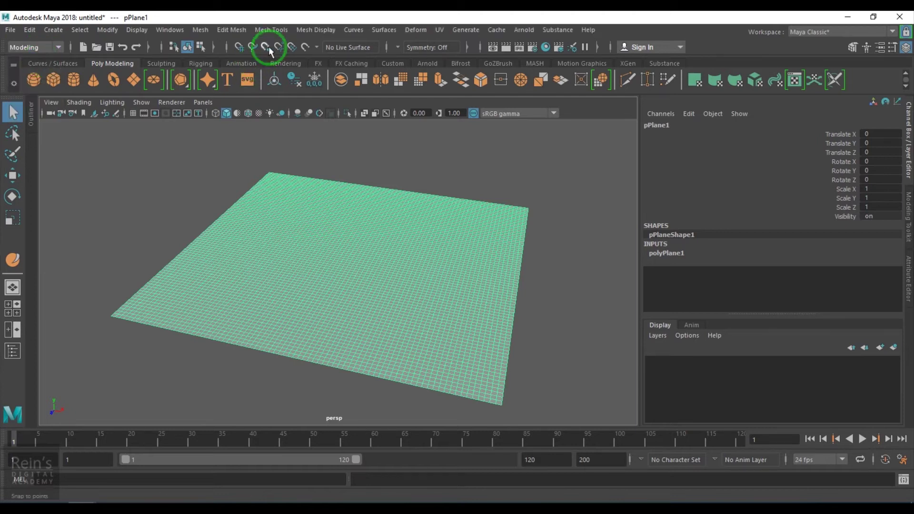
{"action": "left_click", "coordinate": [224, 27]}
{"action": "mouse_move", "coordinate": [272, 30]}
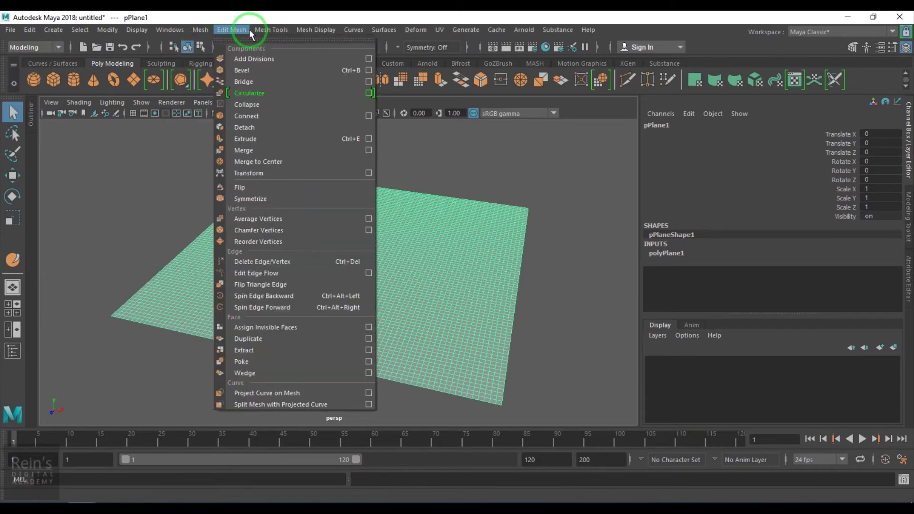
{"action": "mouse_move", "coordinate": [295, 196]}
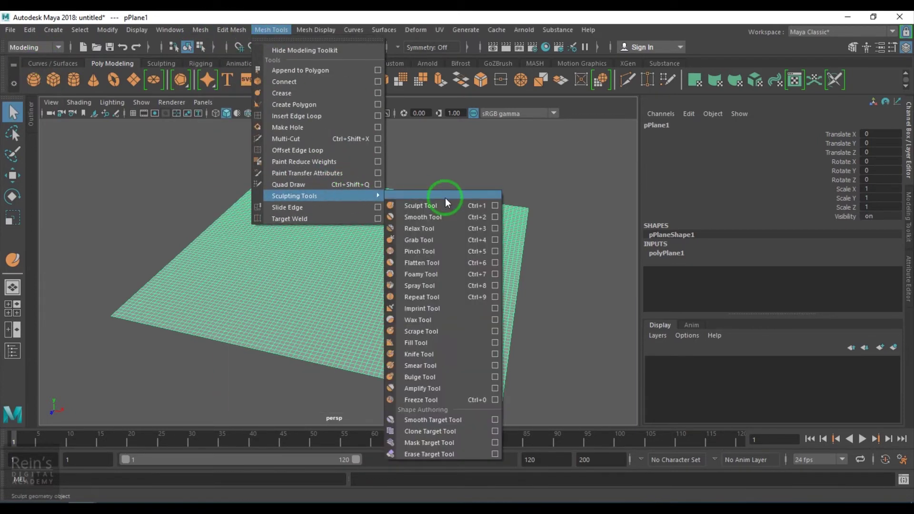
{"action": "left_click", "coordinate": [494, 208]}
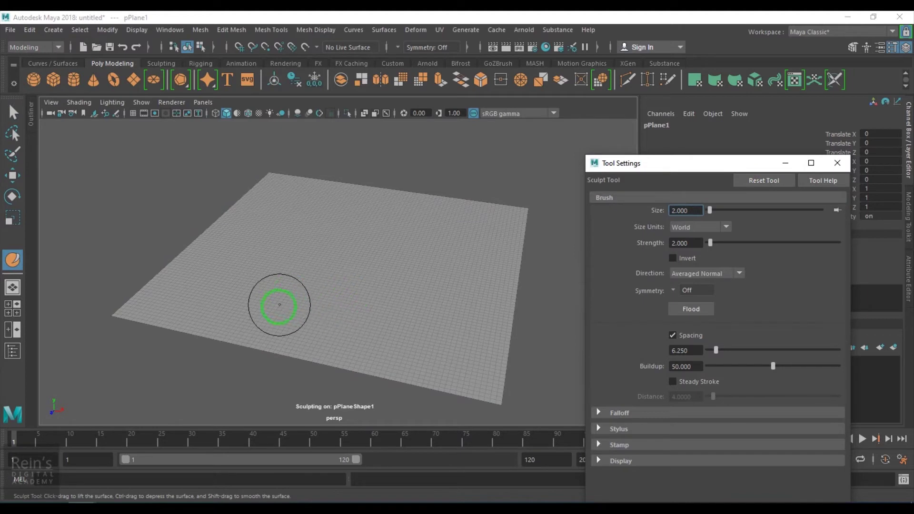
{"action": "mouse_move", "coordinate": [250, 251]}
{"action": "left_mouse_down"}
{"action": "mouse_move", "coordinate": [441, 276]}
{"action": "mouse_move", "coordinate": [398, 296]}
{"action": "left_mouse_up"}
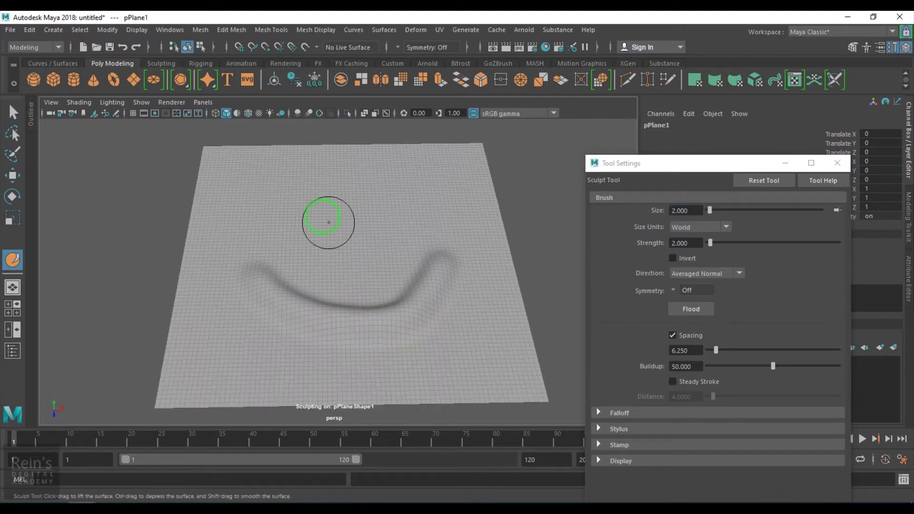
{"action": "mouse_move", "coordinate": [286, 195]}
{"action": "left_mouse_down", "text": "alt"}
{"action": "mouse_move", "coordinate": [455, 226]}
{"action": "mouse_move", "coordinate": [481, 217]}
{"action": "mouse_move", "coordinate": [439, 235]}
{"action": "mouse_move", "coordinate": [293, 259]}
{"action": "mouse_move", "coordinate": [328, 256]}
{"action": "left_mouse_up", "text": "alt"}
Step: Sculpt the two eyes, inspect the face from low angles, and switch to Move
{"action": "left_click_drag", "start_coordinate": [294, 205], "coordinate": [293, 210]}
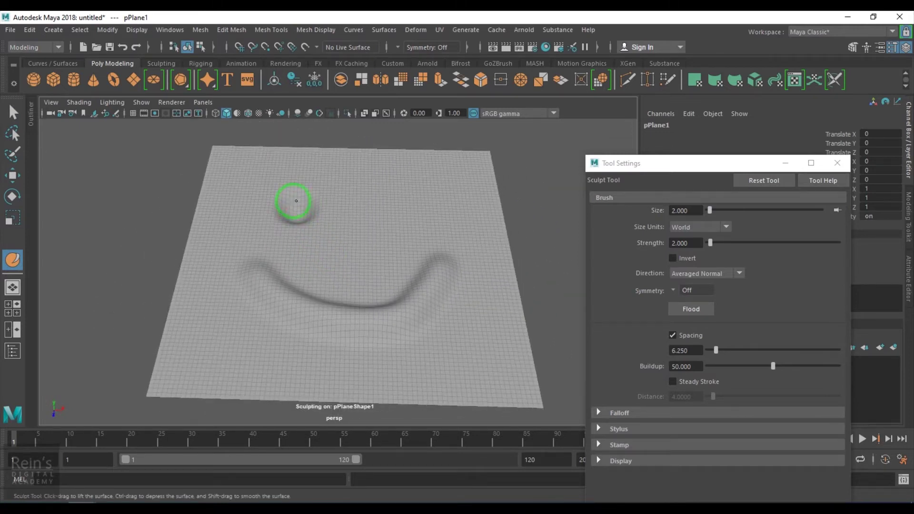
{"action": "left_click_drag", "start_coordinate": [390, 207], "coordinate": [381, 204]}
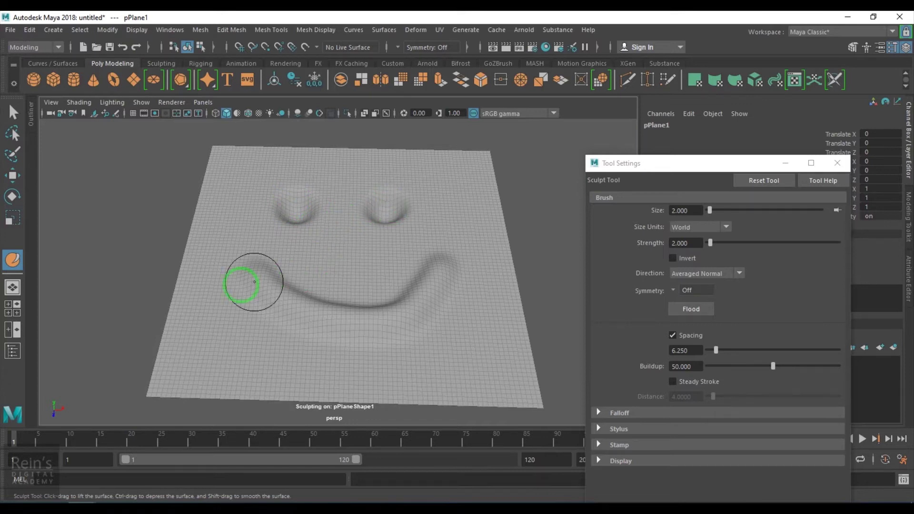
{"action": "mouse_move", "coordinate": [249, 287]}
{"action": "left_mouse_down", "text": "alt"}
{"action": "mouse_move", "coordinate": [364, 303]}
{"action": "mouse_move", "coordinate": [296, 286]}
{"action": "left_mouse_up", "text": "alt"}
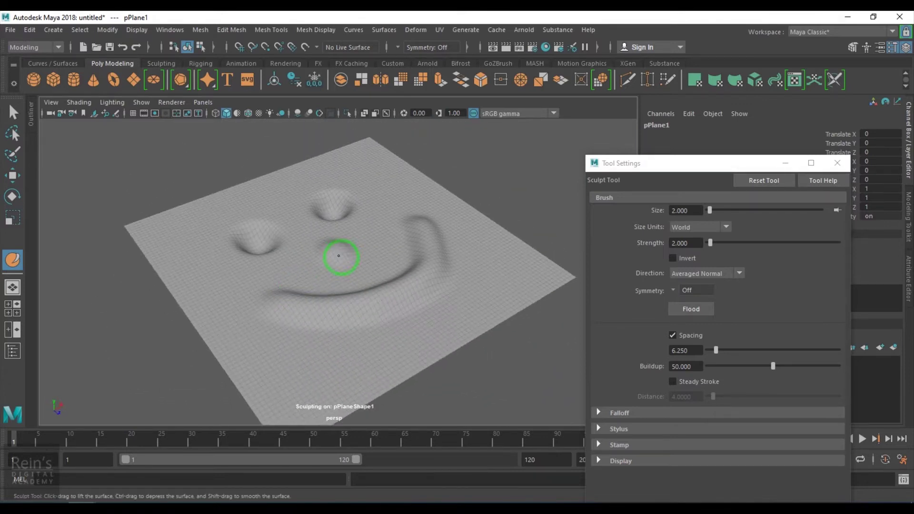
{"action": "mouse_move", "coordinate": [348, 256]}
{"action": "left_mouse_down", "text": "alt"}
{"action": "mouse_move", "coordinate": [300, 307]}
{"action": "mouse_move", "coordinate": [231, 268]}
{"action": "mouse_move", "coordinate": [170, 251]}
{"action": "mouse_move", "coordinate": [204, 227]}
{"action": "mouse_move", "coordinate": [327, 241]}
{"action": "mouse_move", "coordinate": [358, 287]}
{"action": "mouse_move", "coordinate": [400, 267]}
{"action": "mouse_move", "coordinate": [505, 271]}
{"action": "mouse_move", "coordinate": [380, 303]}
{"action": "mouse_move", "coordinate": [321, 300]}
{"action": "mouse_move", "coordinate": [357, 271]}
{"action": "mouse_move", "coordinate": [363, 306]}
{"action": "left_mouse_up", "text": "alt"}
{"action": "right_click_drag", "start_coordinate": [362, 306], "coordinate": [366, 308], "text": "alt"}
{"action": "left_click_drag", "start_coordinate": [367, 309], "coordinate": [343, 306], "text": "alt"}
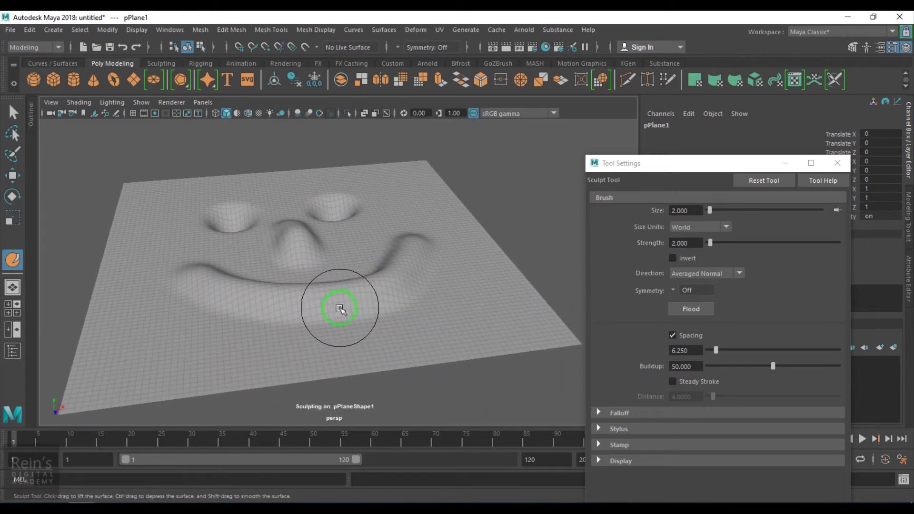
{"action": "key", "text": "w"}
{"action": "left_click", "coordinate": [514, 191]}
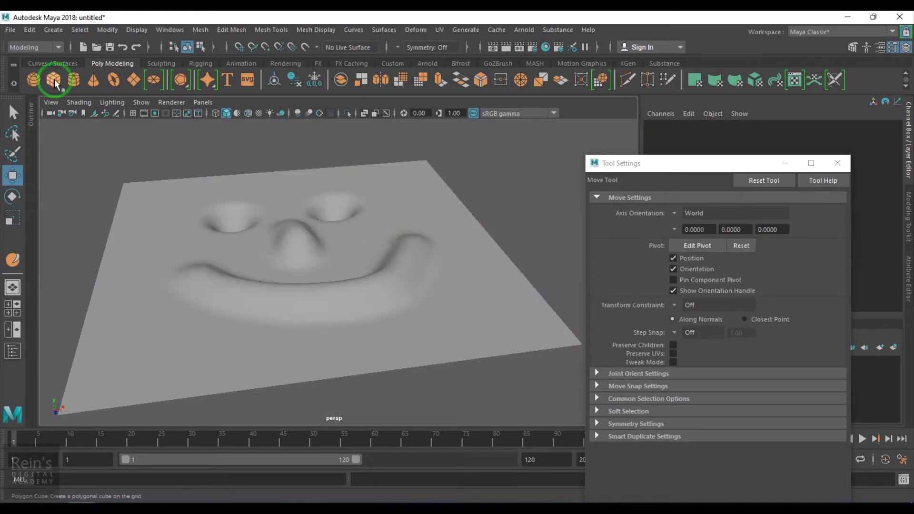
Step: Create a second polygon plane sized 24 by 24
{"action": "left_click", "coordinate": [133, 81]}
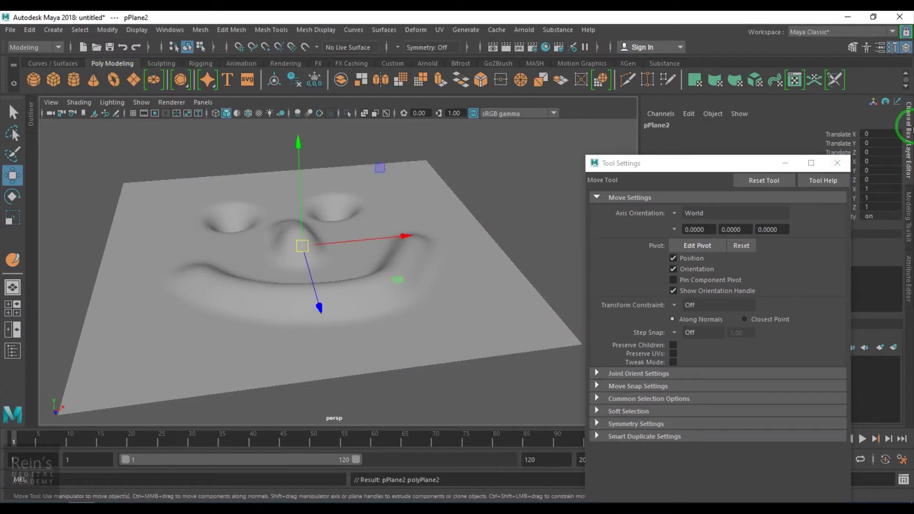
{"action": "key", "text": "f"}
{"action": "left_click", "coordinate": [842, 169]}
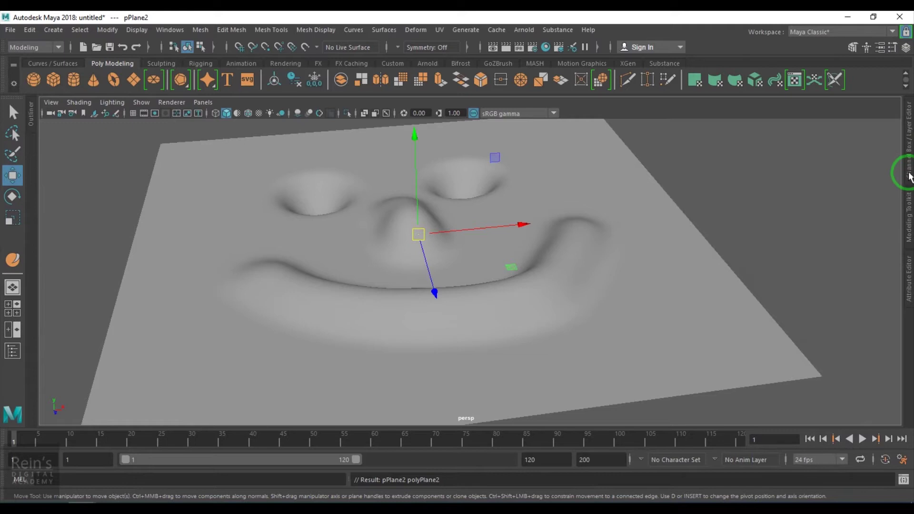
{"action": "left_click", "coordinate": [907, 172]}
{"action": "left_click", "coordinate": [697, 253]}
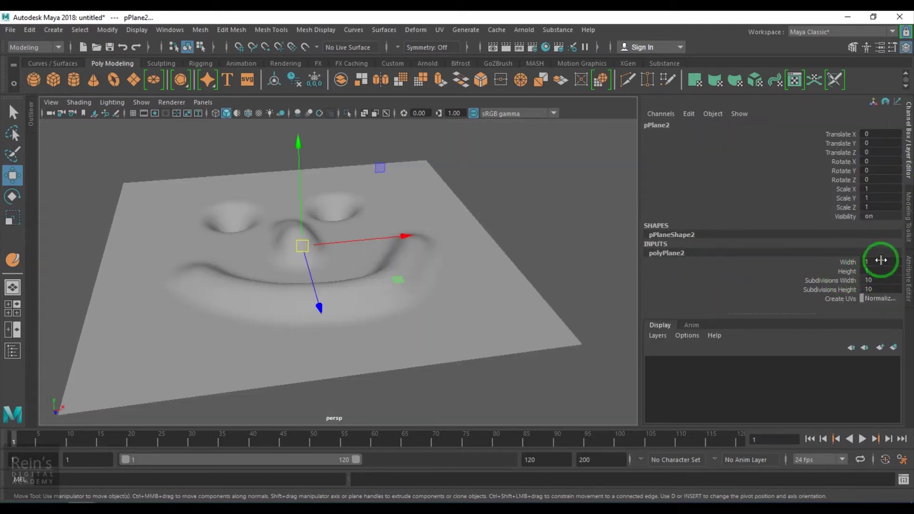
{"action": "left_click_drag", "start_coordinate": [879, 262], "coordinate": [884, 273]}
{"action": "type", "text": "24"}
{"action": "key", "text": "Return"}
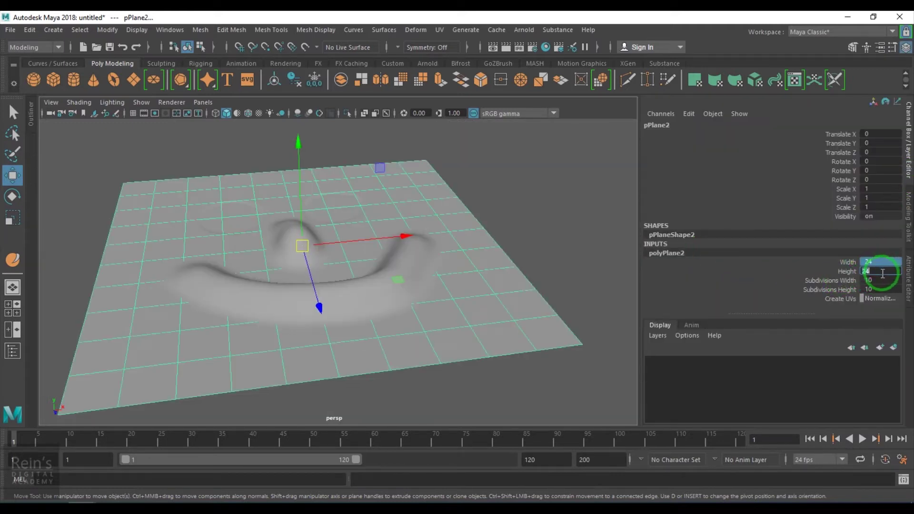
Step: Set the new plane's subdivisions to 1 each way and check both planes
{"action": "left_click", "coordinate": [888, 286]}
{"action": "left_click_drag", "start_coordinate": [888, 286], "coordinate": [888, 288]}
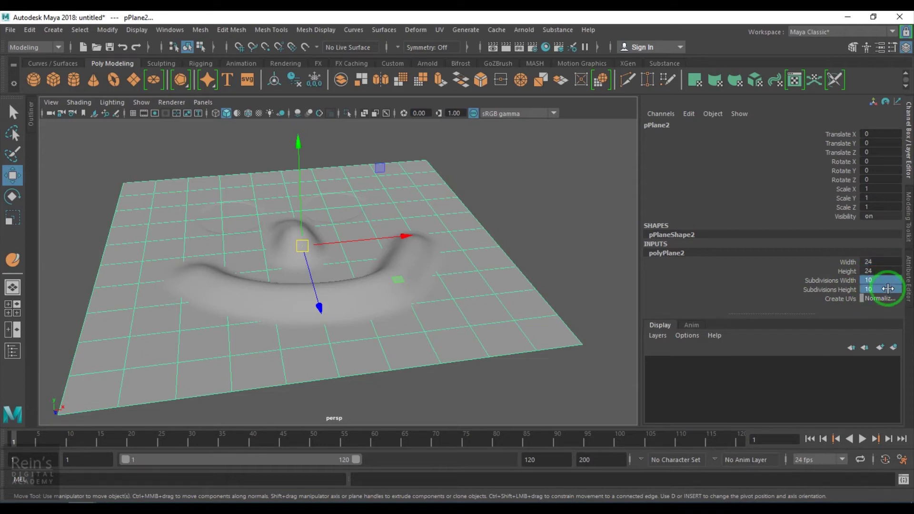
{"action": "type", "text": "1"}
{"action": "key", "text": "Return"}
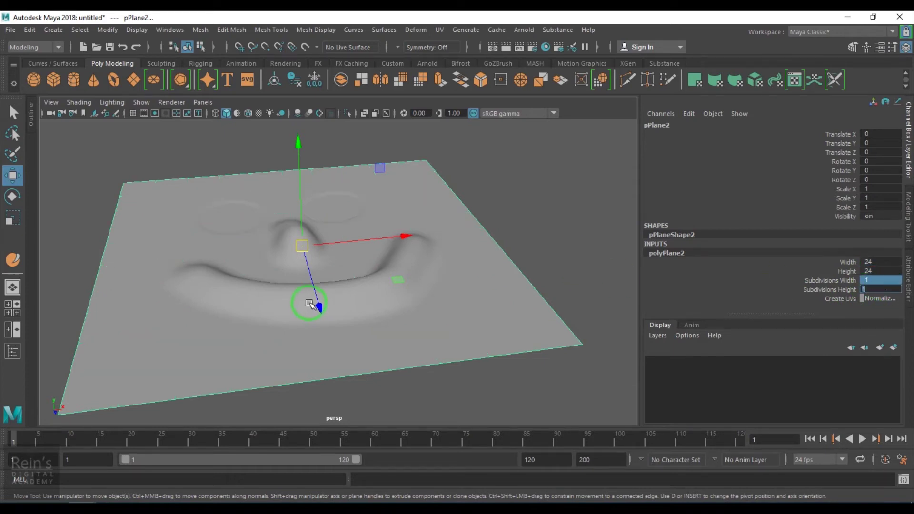
{"action": "left_click", "coordinate": [359, 299]}
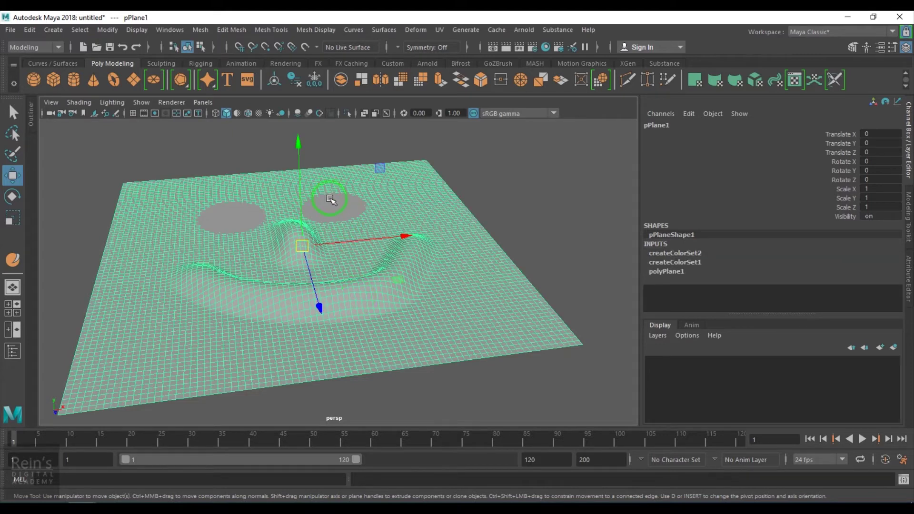
{"action": "left_click", "coordinate": [331, 200]}
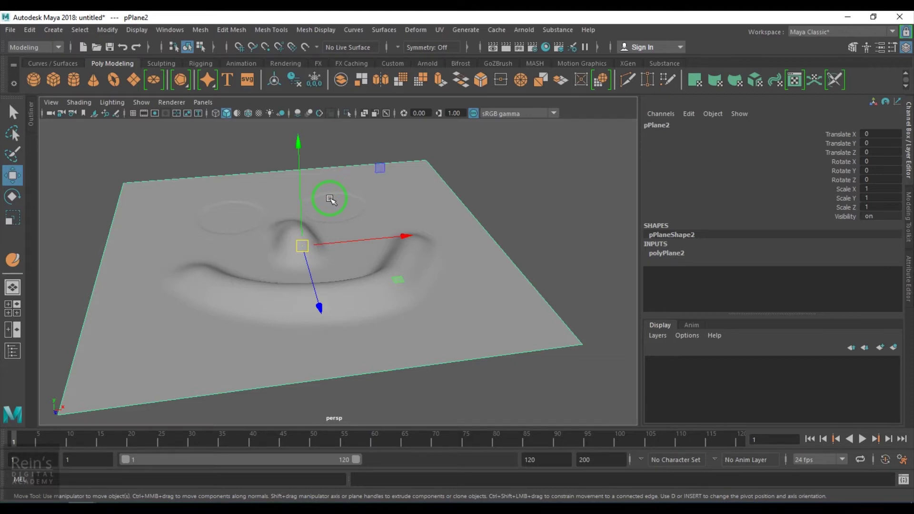
{"action": "left_click", "coordinate": [531, 191]}
{"action": "left_click", "coordinate": [39, 47]}
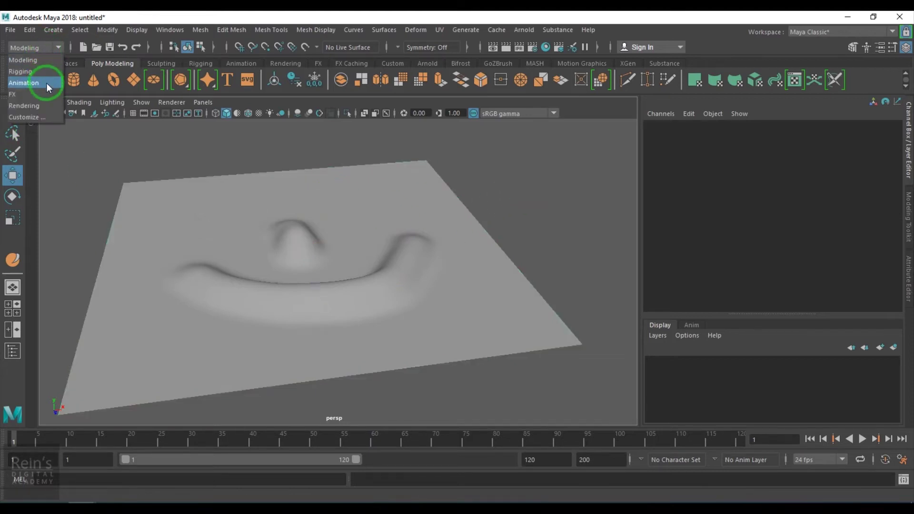
Step: Switch to the Rendering menu set and browse its Lighting/Shading commands
{"action": "left_click", "coordinate": [40, 105]}
{"action": "left_click", "coordinate": [266, 32]}
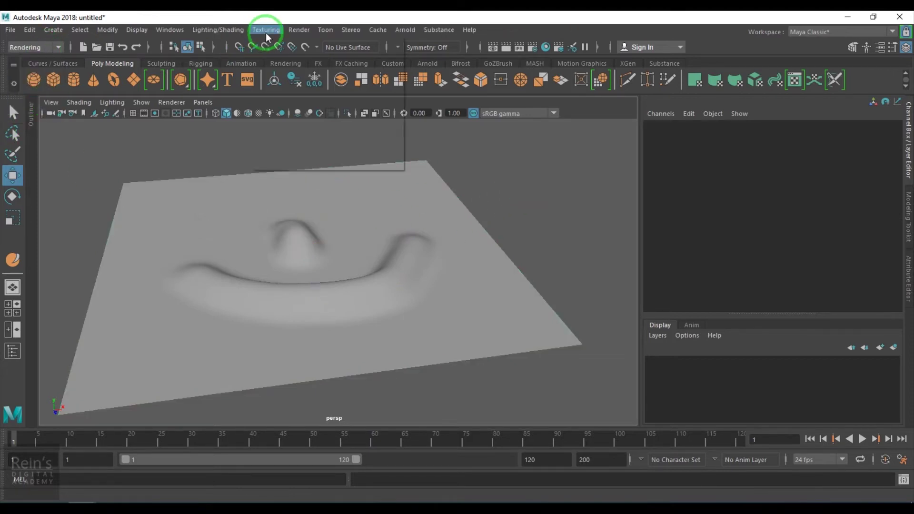
{"action": "mouse_move", "coordinate": [218, 29]}
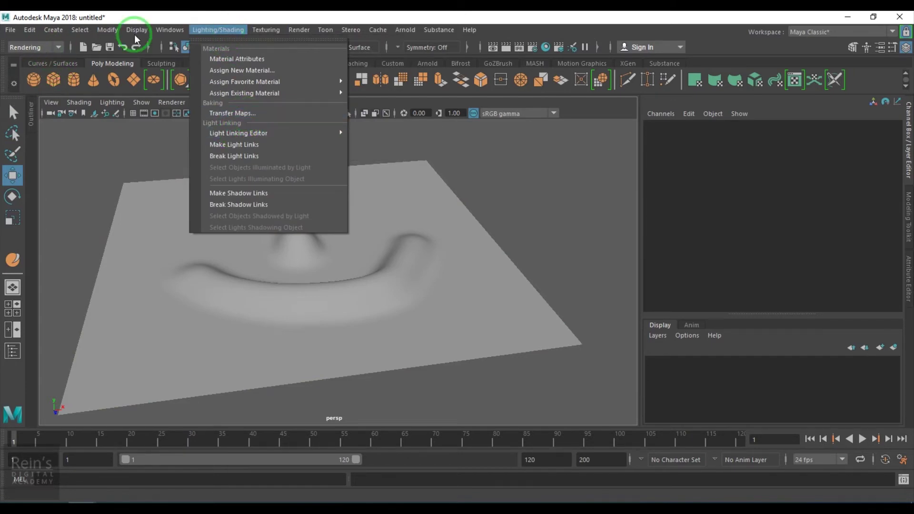
Step: Open Transfer Maps and reset its settings to defaults
{"action": "left_click", "coordinate": [257, 120]}
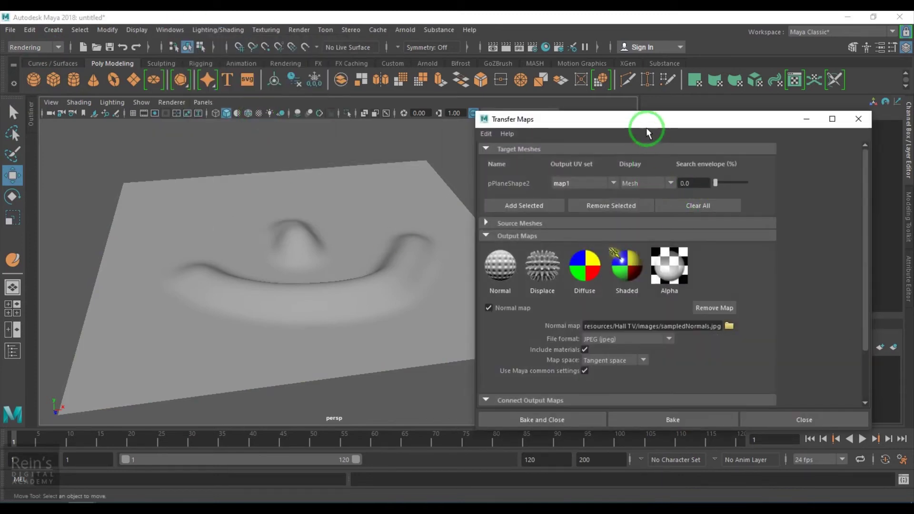
{"action": "left_click_drag", "start_coordinate": [645, 121], "coordinate": [556, 109]}
{"action": "left_click", "coordinate": [394, 118]}
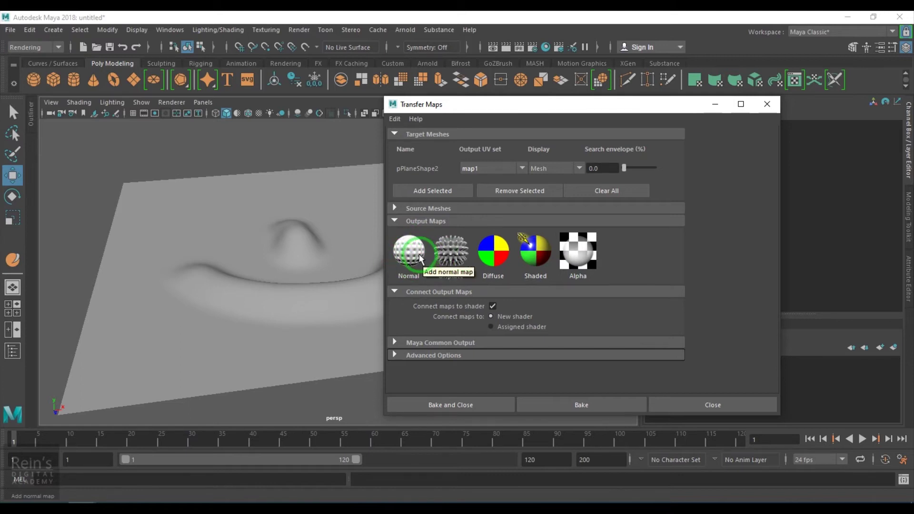
{"action": "left_click", "coordinate": [409, 207]}
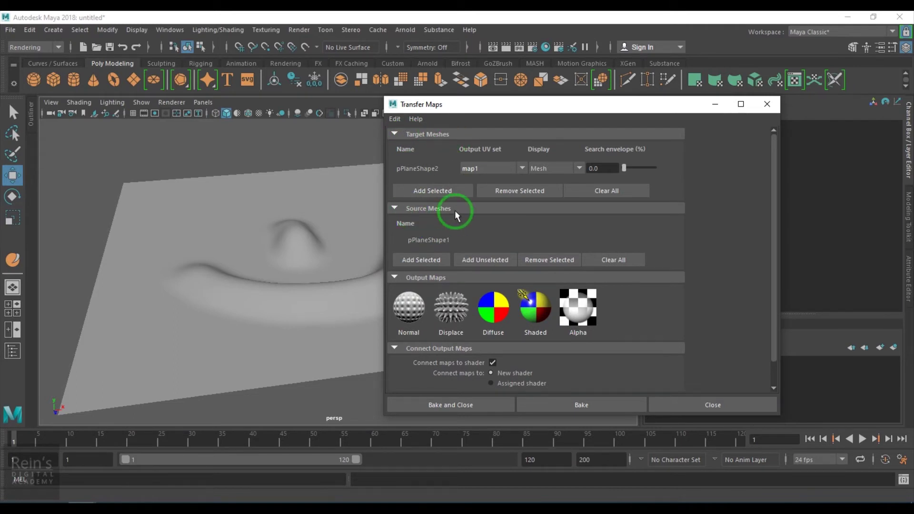
Step: Add the flat plane as target mesh and the sculpted plane as source mesh
{"action": "left_click", "coordinate": [329, 210]}
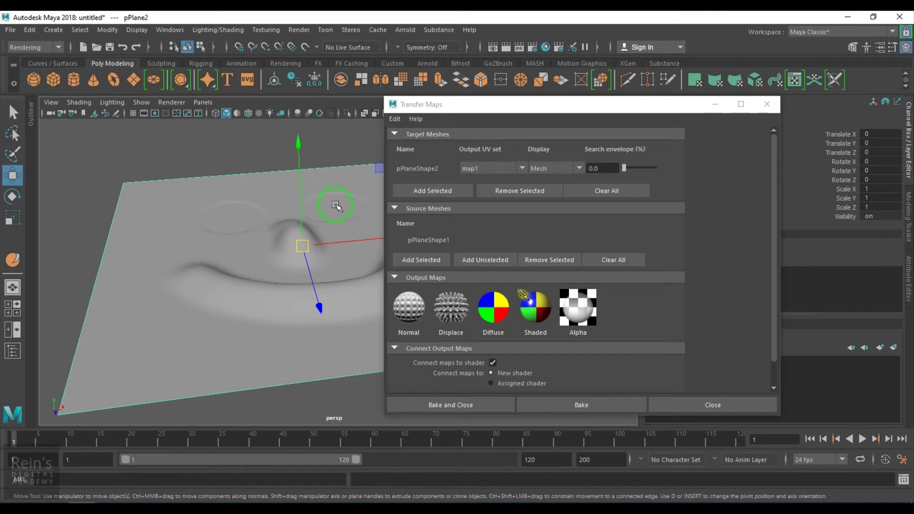
{"action": "left_click", "coordinate": [433, 192]}
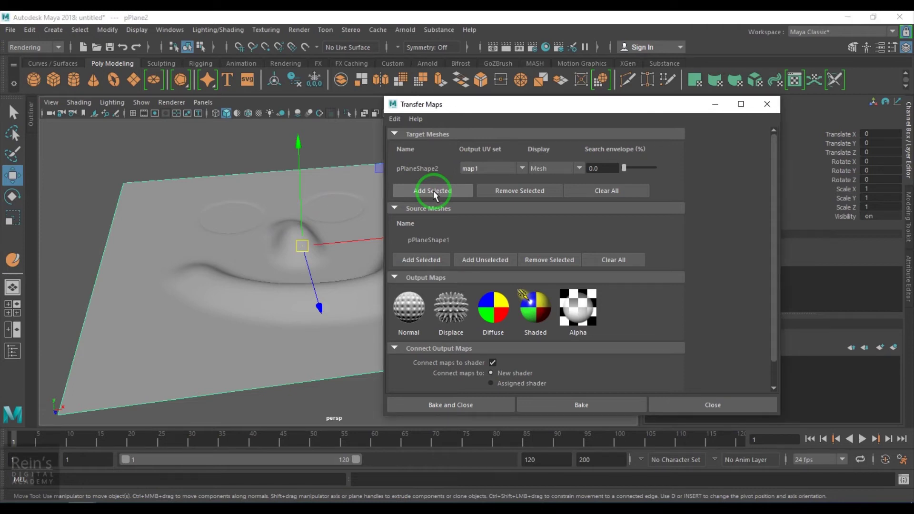
{"action": "left_click", "coordinate": [259, 302]}
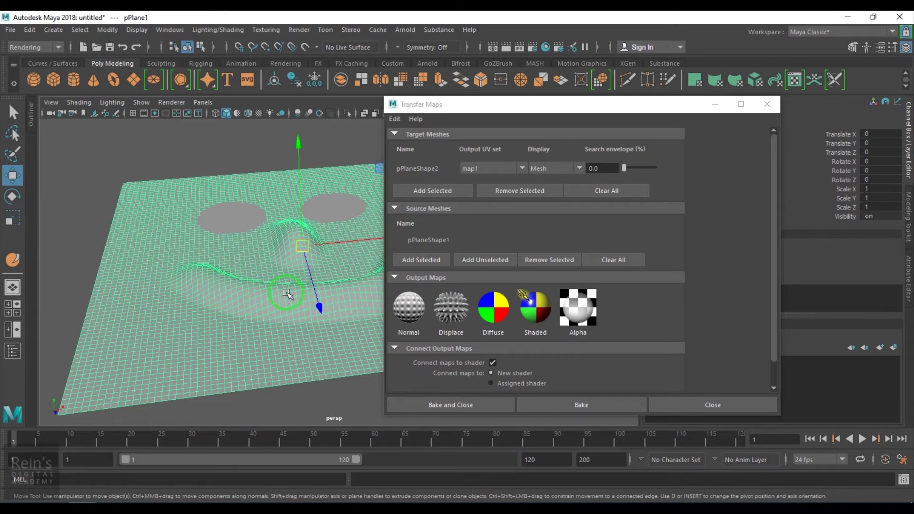
{"action": "left_click", "coordinate": [422, 260]}
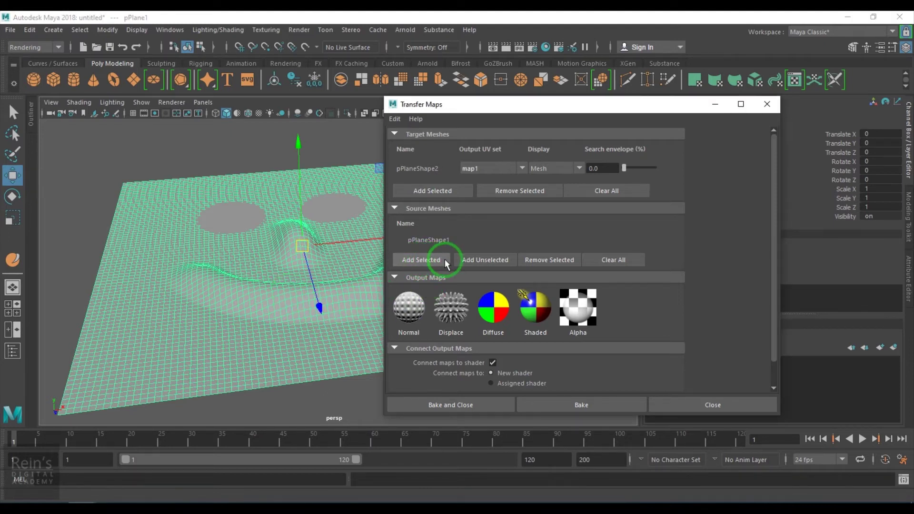
{"action": "scroll", "coordinate": [493, 268], "scroll_direction": "down", "scroll_amount": 1}
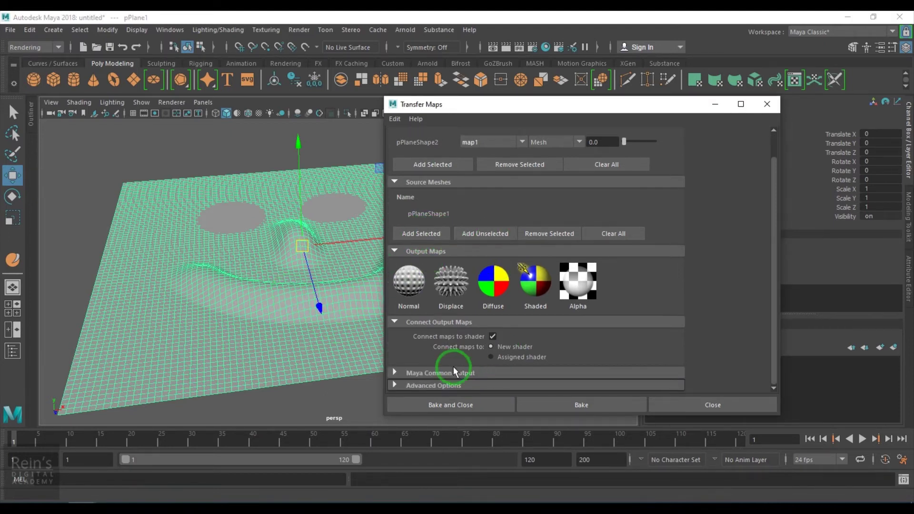
Step: Set the output map size to 2048 by 2048
{"action": "left_click", "coordinate": [435, 373]}
{"action": "scroll", "coordinate": [455, 351], "scroll_direction": "down", "scroll_amount": 4}
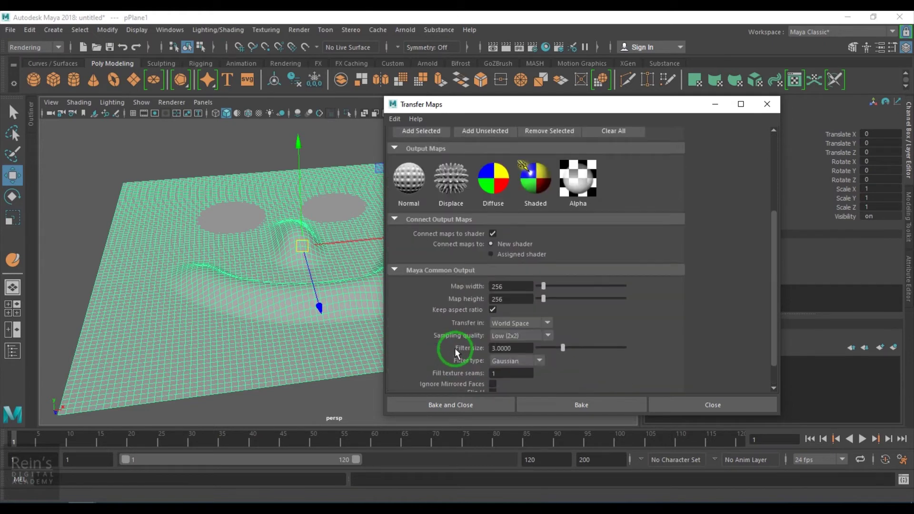
{"action": "double_click", "coordinate": [512, 286]}
{"action": "type", "text": "2048"}
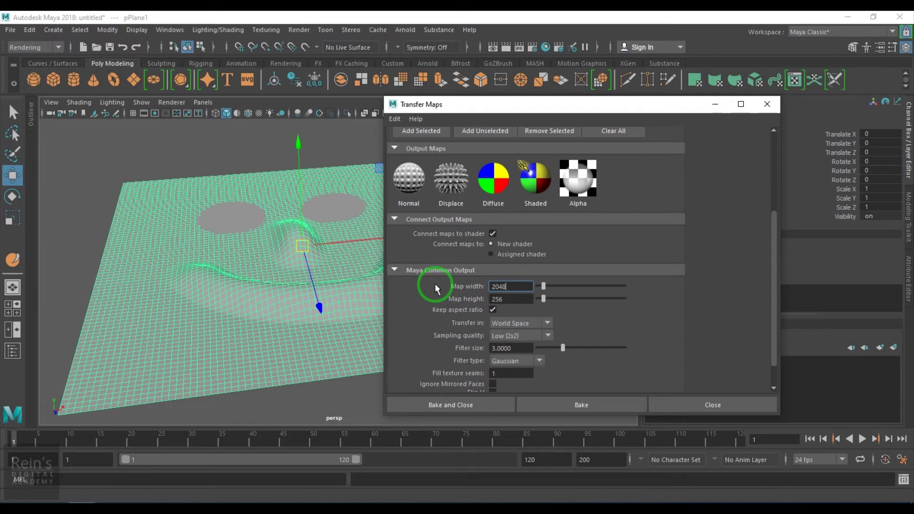
{"action": "left_click", "coordinate": [509, 300]}
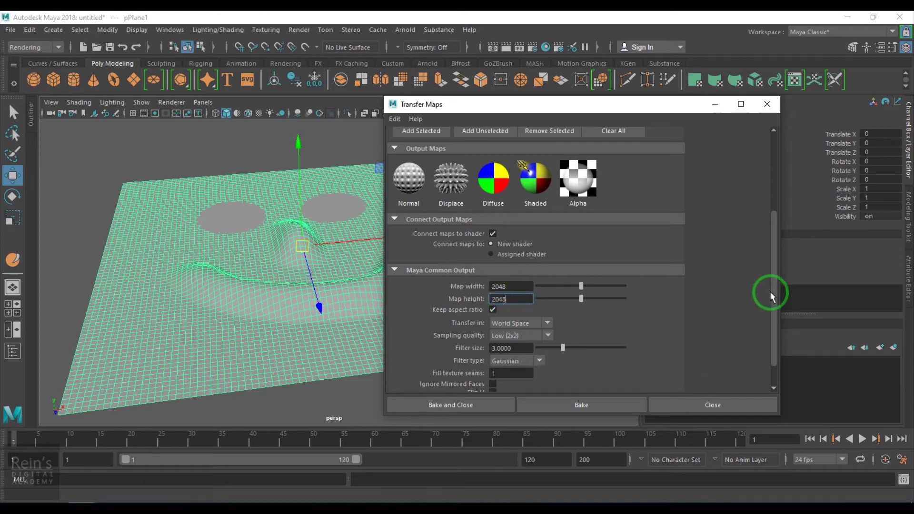
{"action": "scroll", "coordinate": [770, 307], "scroll_direction": "down", "scroll_amount": 2}
{"action": "left_click", "coordinate": [545, 293]}
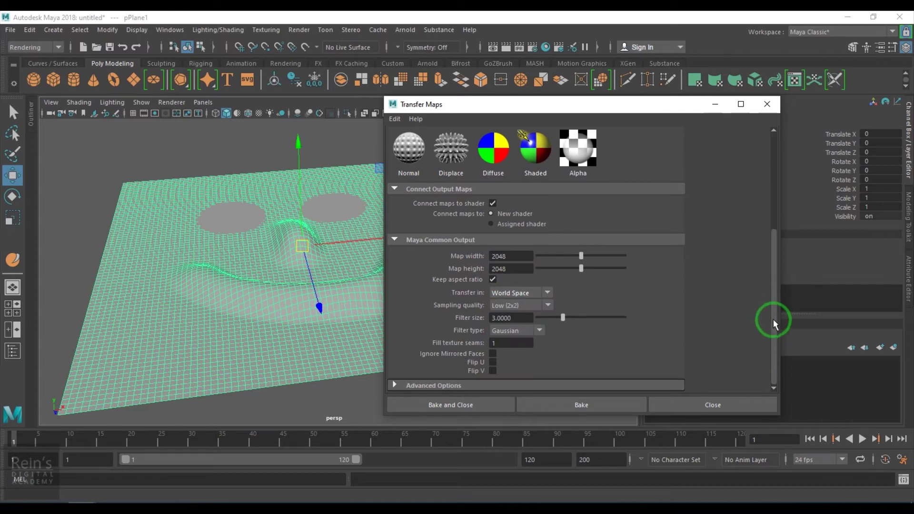
{"action": "mouse_move", "coordinate": [774, 320]}
{"action": "left_mouse_down"}
{"action": "mouse_move", "coordinate": [774, 254]}
{"action": "mouse_move", "coordinate": [766, 386]}
{"action": "left_mouse_up"}
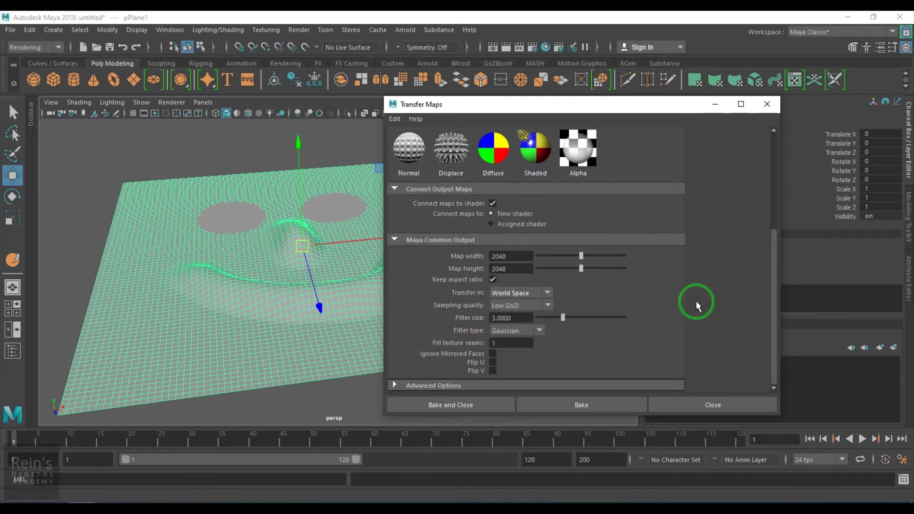
{"action": "mouse_move", "coordinate": [775, 265]}
{"action": "left_mouse_down"}
{"action": "mouse_move", "coordinate": [765, 161]}
{"action": "mouse_move", "coordinate": [761, 289]}
{"action": "left_mouse_up"}
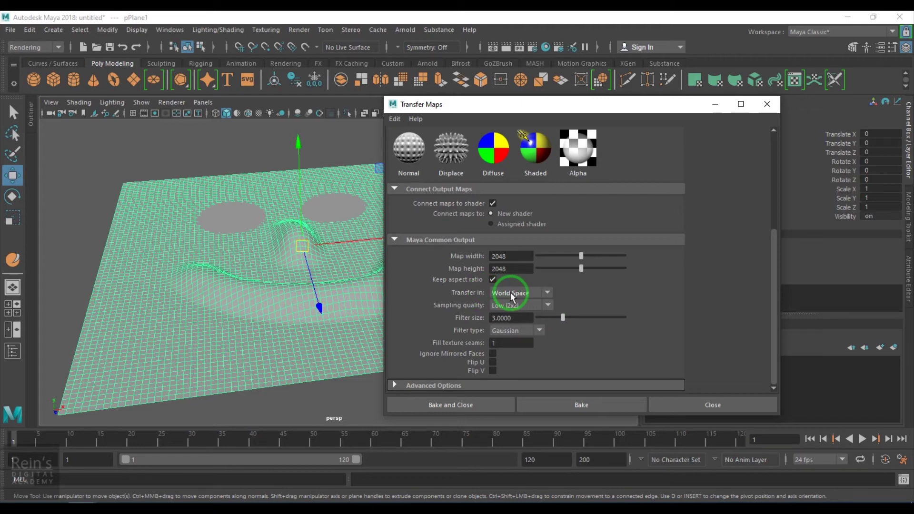
Step: Move the face plane aside, try Object space transfer, then undo the move
{"action": "left_click_drag", "start_coordinate": [572, 105], "coordinate": [746, 110]}
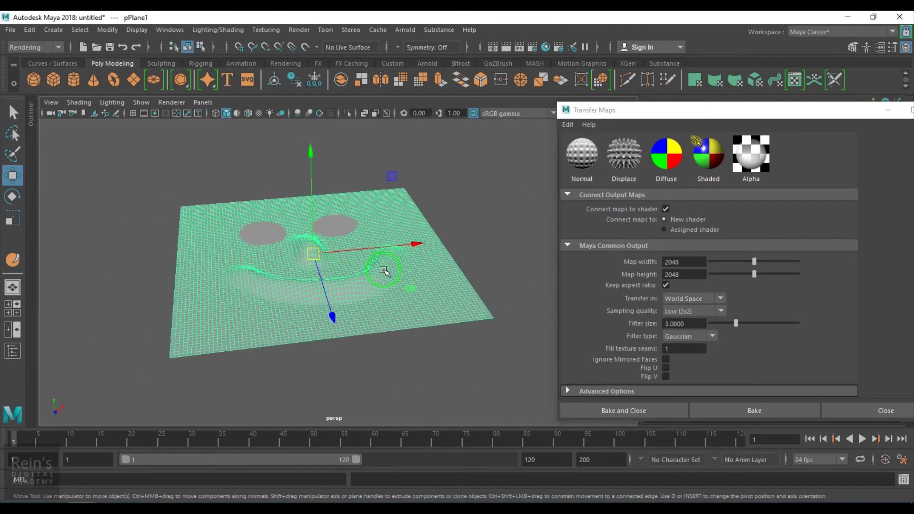
{"action": "left_click_drag", "start_coordinate": [363, 247], "coordinate": [592, 241]}
{"action": "left_click_drag", "start_coordinate": [348, 282], "coordinate": [428, 247], "text": "alt"}
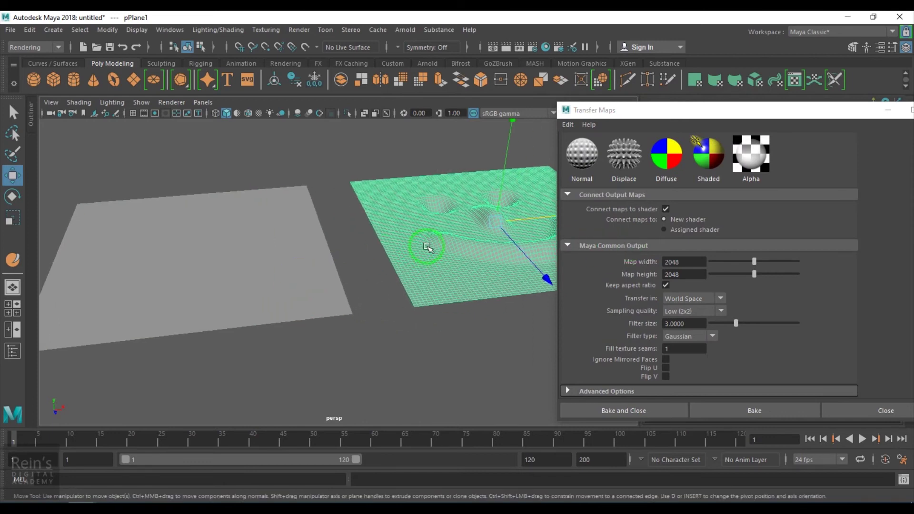
{"action": "left_click", "coordinate": [205, 270]}
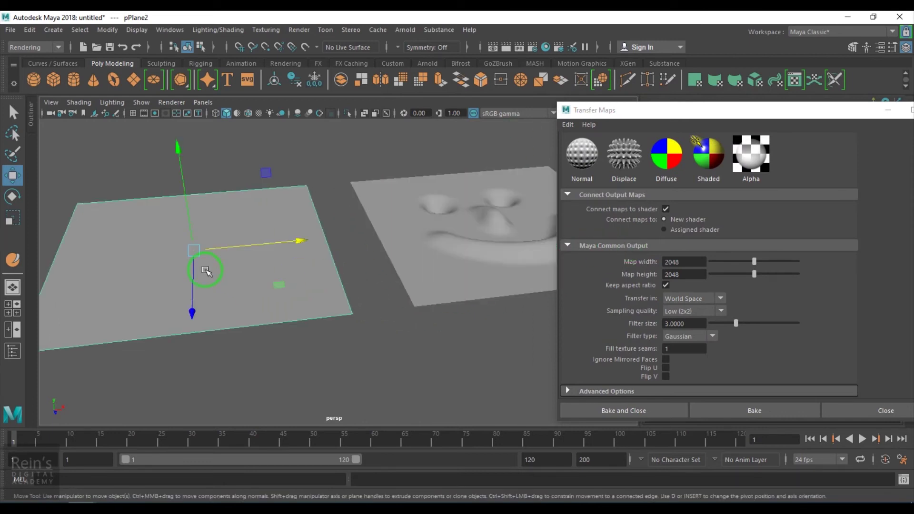
{"action": "left_click", "coordinate": [456, 269]}
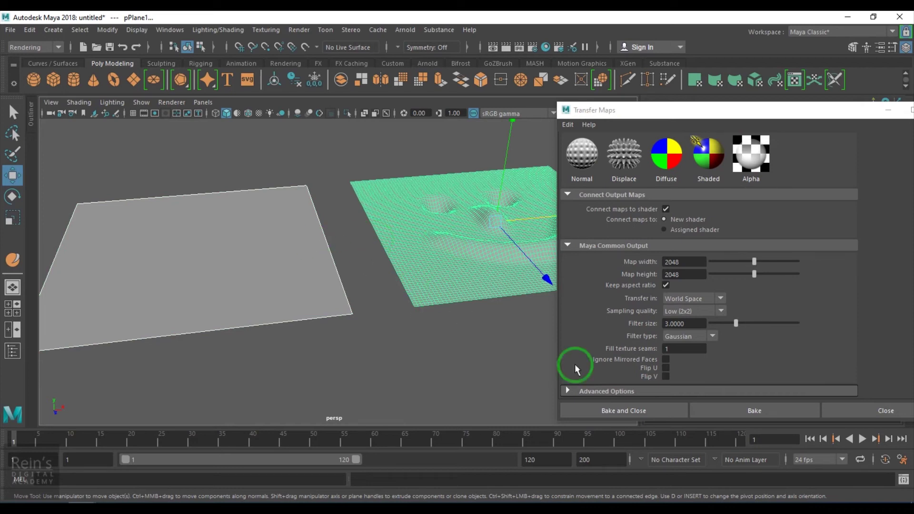
{"action": "left_click", "coordinate": [696, 299]}
{"action": "left_click", "coordinate": [694, 323]}
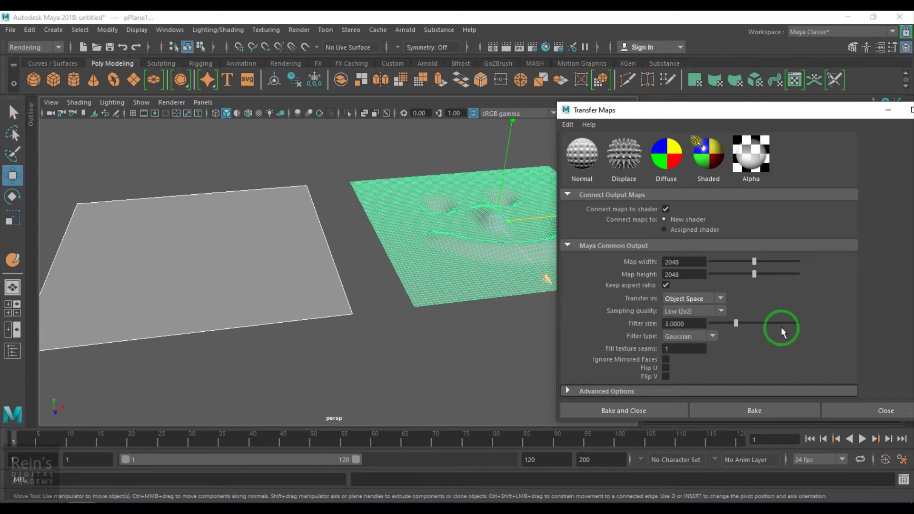
{"action": "left_click", "coordinate": [693, 307]}
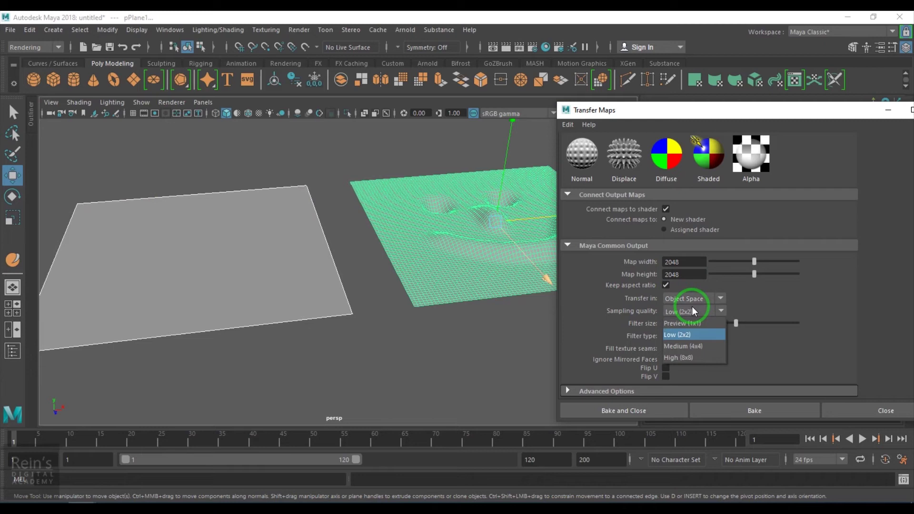
{"action": "left_click", "coordinate": [484, 371]}
{"action": "key", "text": "ctrl+z"}
{"action": "key", "text": "ctrl+z"}
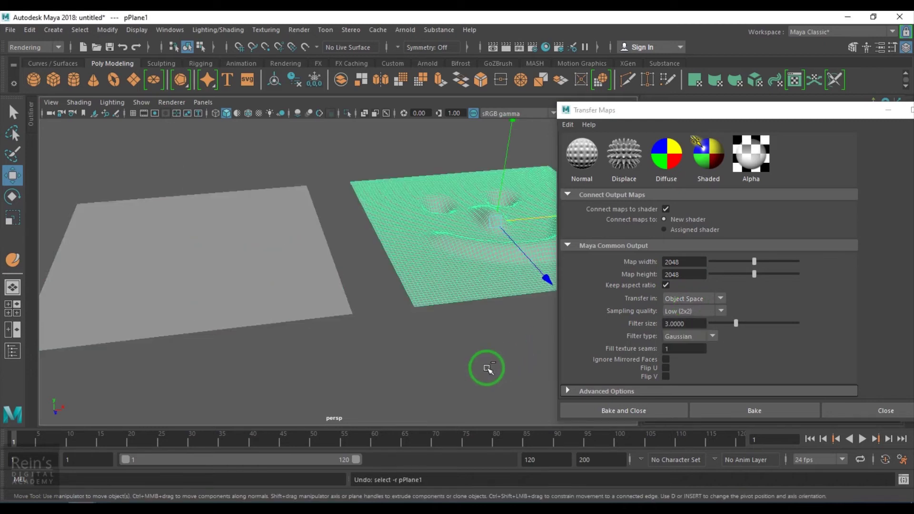
{"action": "key", "text": "ctrl+z"}
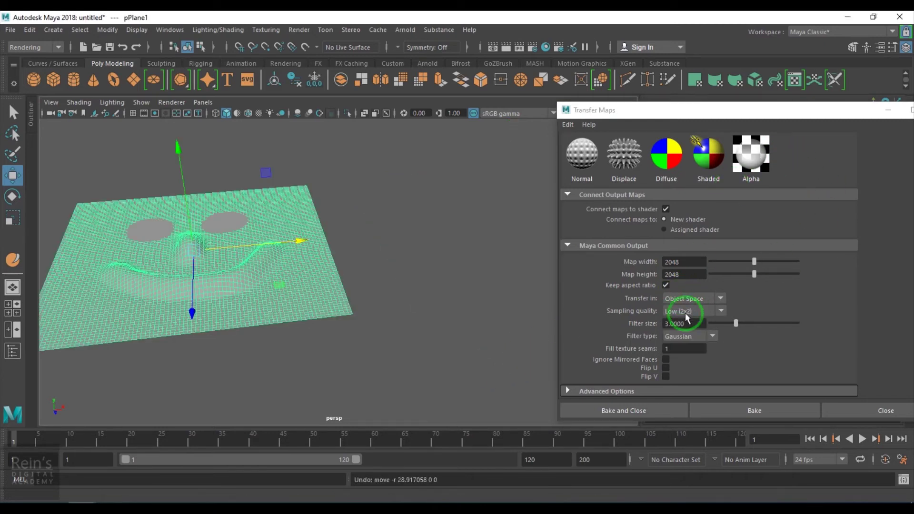
Step: Return the transfer to World space and bake the map
{"action": "left_click", "coordinate": [700, 302]}
{"action": "left_click", "coordinate": [698, 314]}
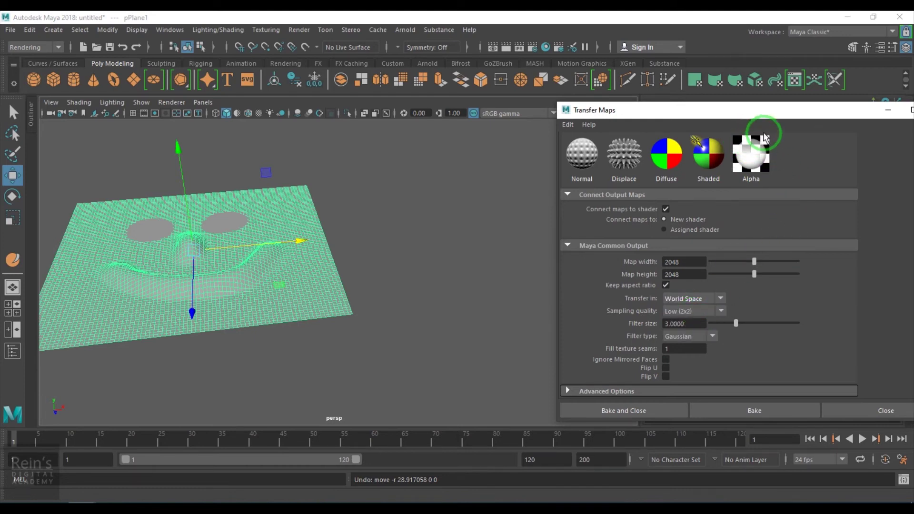
{"action": "left_click_drag", "start_coordinate": [774, 112], "coordinate": [643, 79]}
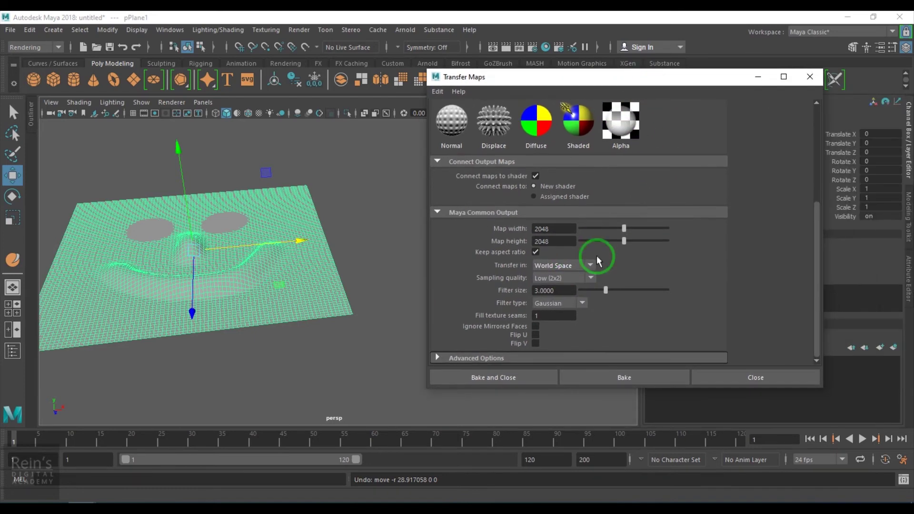
{"action": "left_click", "coordinate": [509, 378]}
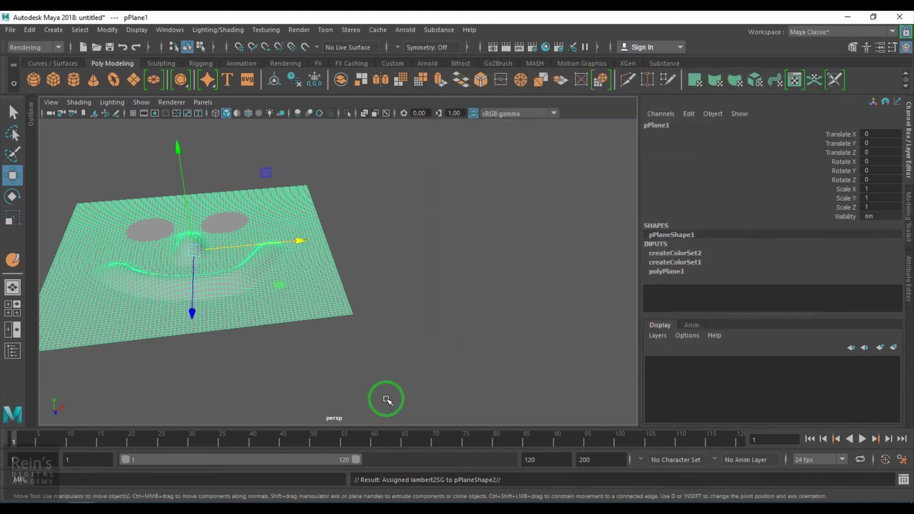
Step: Hide the sculpted face plane with Ctrl+H
{"action": "left_click", "coordinate": [372, 344]}
{"action": "left_click", "coordinate": [218, 29]}
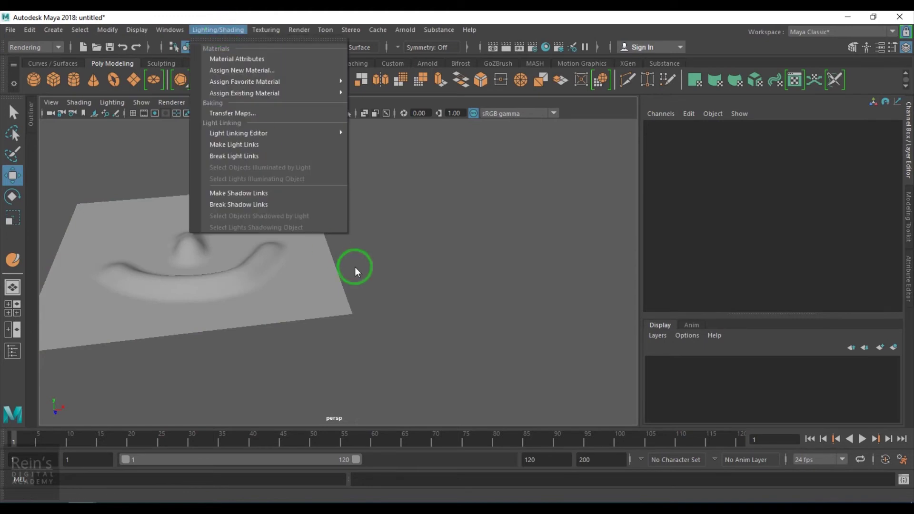
{"action": "left_click", "coordinate": [364, 340]}
{"action": "left_click", "coordinate": [223, 286]}
{"action": "key", "text": "ctrl+h"}
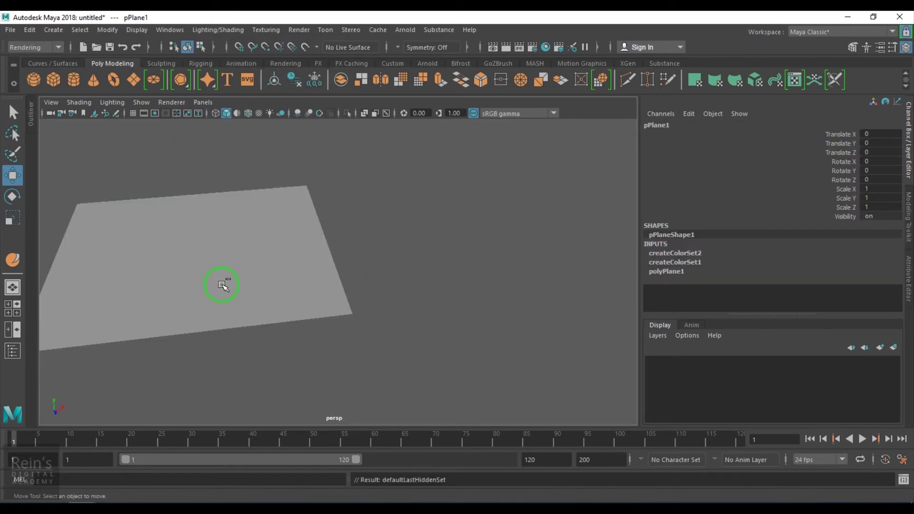
Step: Frame the flat plane, switch to textured display (6), and unhide the sculpted plane
{"action": "left_click", "coordinate": [223, 286]}
{"action": "key", "text": "f"}
{"action": "key", "text": "6"}
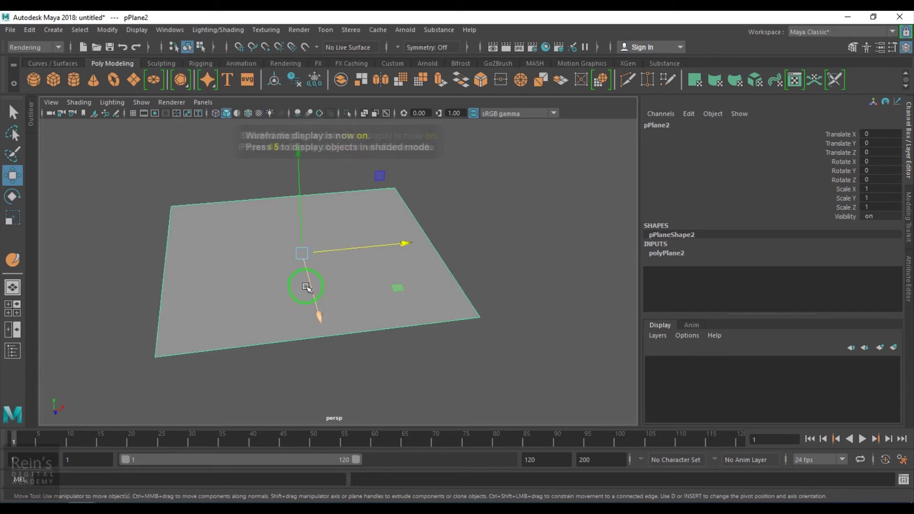
{"action": "left_click", "coordinate": [205, 190]}
{"action": "key", "text": "ctrl+shift+h"}
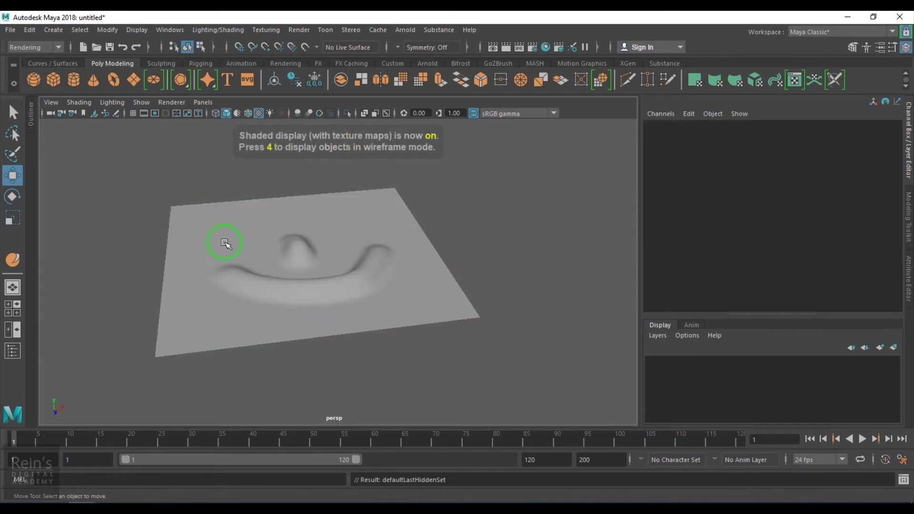
{"action": "left_click", "coordinate": [206, 30]}
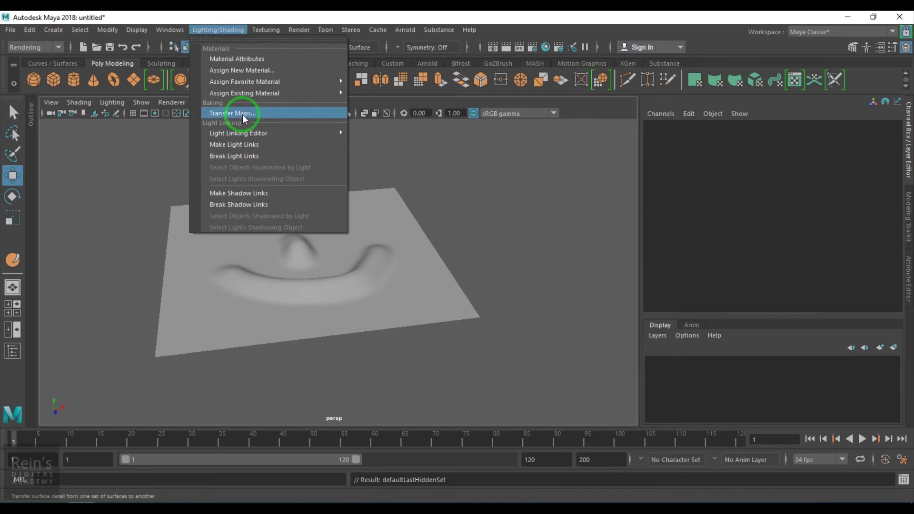
Step: Reopen Transfer Maps with the sculpted plane as source and flat plane as target
{"action": "left_click", "coordinate": [232, 113]}
{"action": "left_click", "coordinate": [285, 296]}
{"action": "left_click", "coordinate": [474, 191]}
{"action": "left_click", "coordinate": [469, 181]}
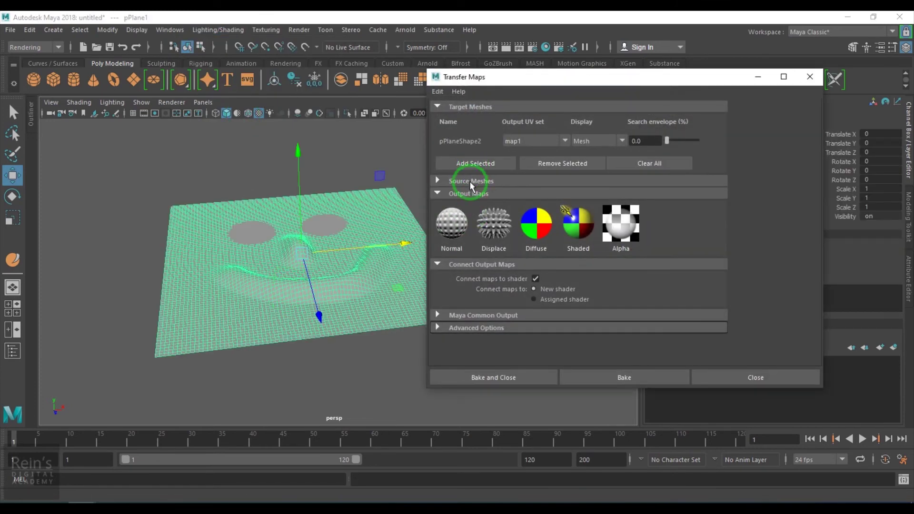
{"action": "left_click", "coordinate": [472, 233]}
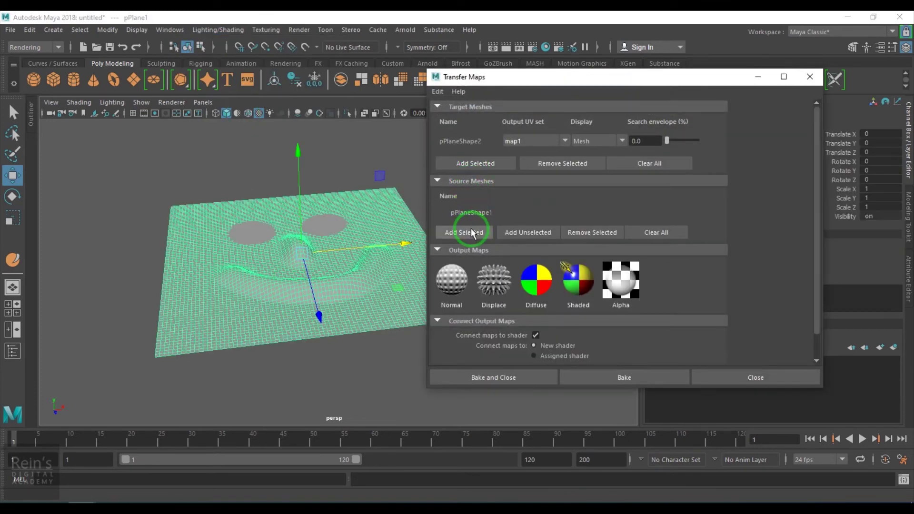
{"action": "left_click", "coordinate": [333, 221]}
{"action": "left_click", "coordinate": [475, 164]}
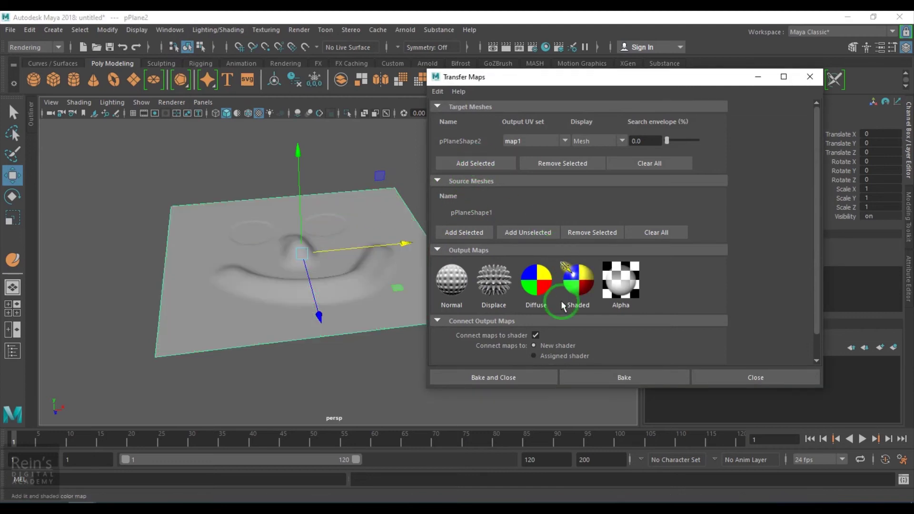
Step: Add a Normal output map saved as JPEG in tangent space
{"action": "left_click", "coordinate": [458, 284]}
{"action": "scroll", "coordinate": [524, 298], "scroll_direction": "down", "scroll_amount": 3}
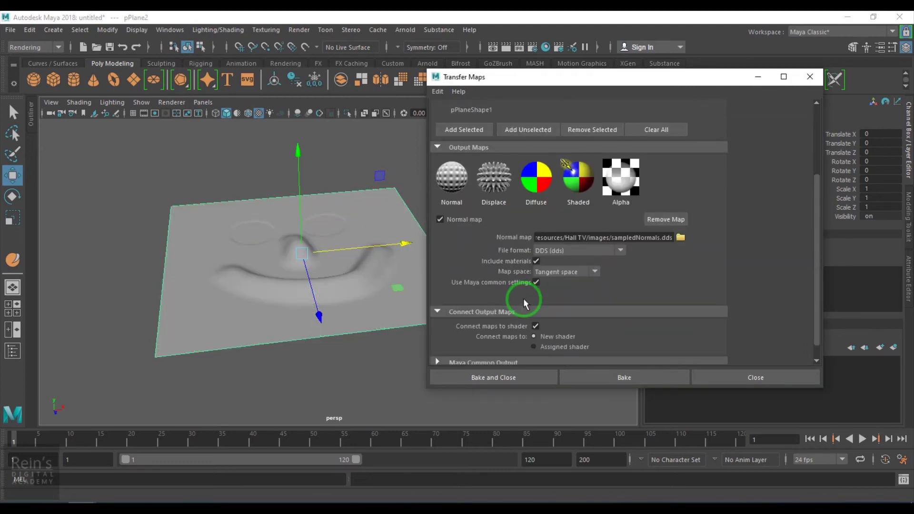
{"action": "left_click", "coordinate": [451, 188]}
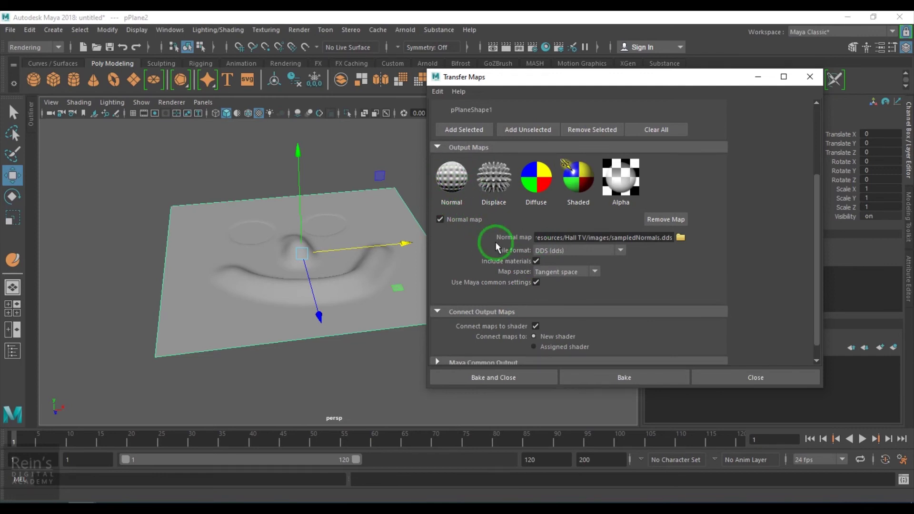
{"action": "left_click", "coordinate": [577, 251]}
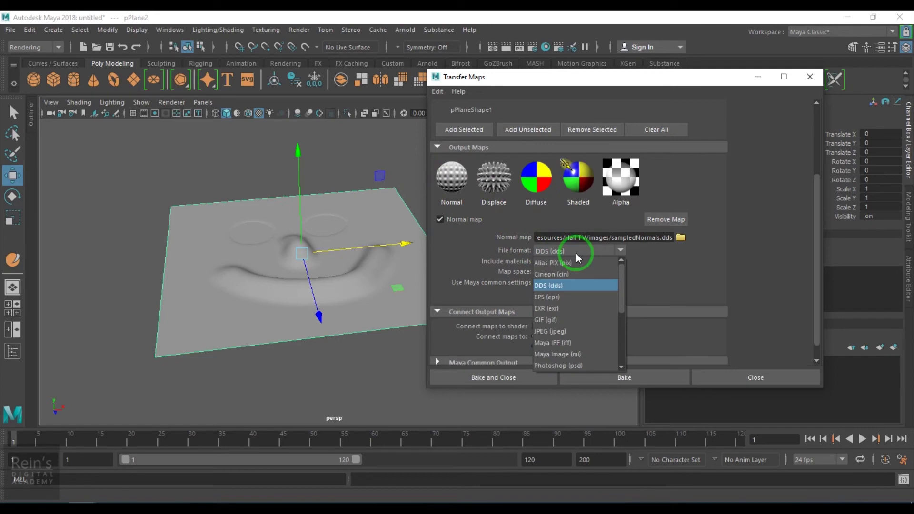
{"action": "left_click", "coordinate": [561, 332]}
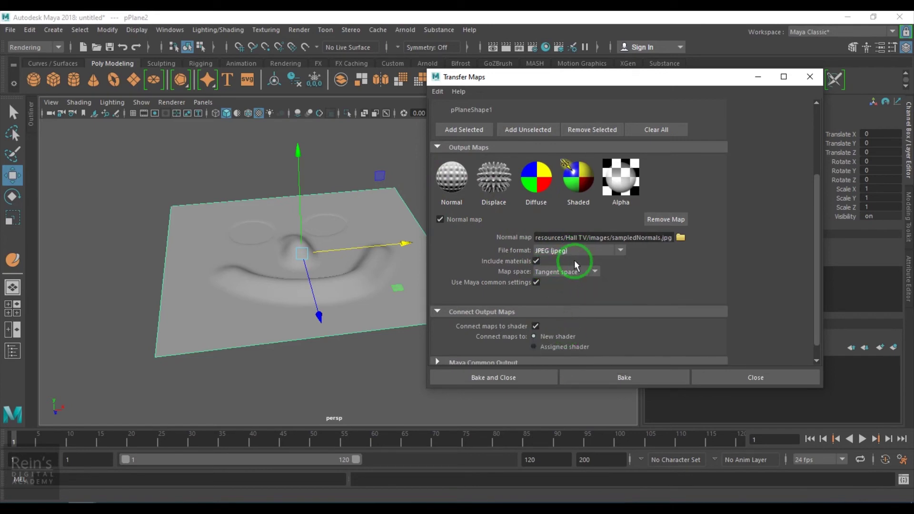
{"action": "left_click", "coordinate": [562, 273]}
{"action": "left_click", "coordinate": [562, 277]}
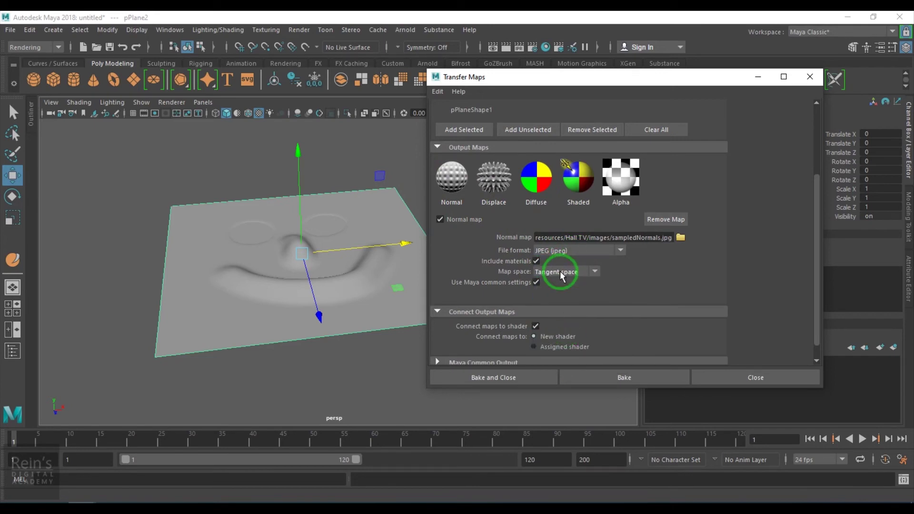
{"action": "left_click", "coordinate": [561, 276]}
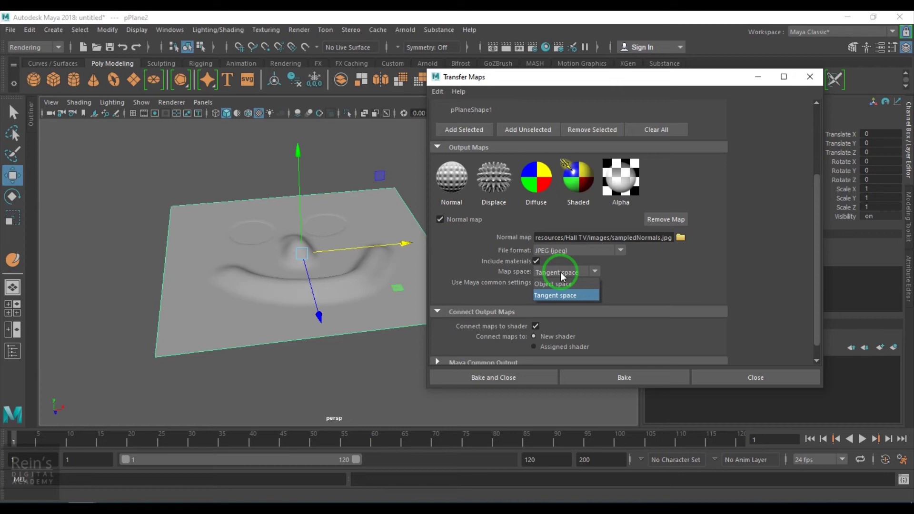
{"action": "left_click", "coordinate": [558, 296]}
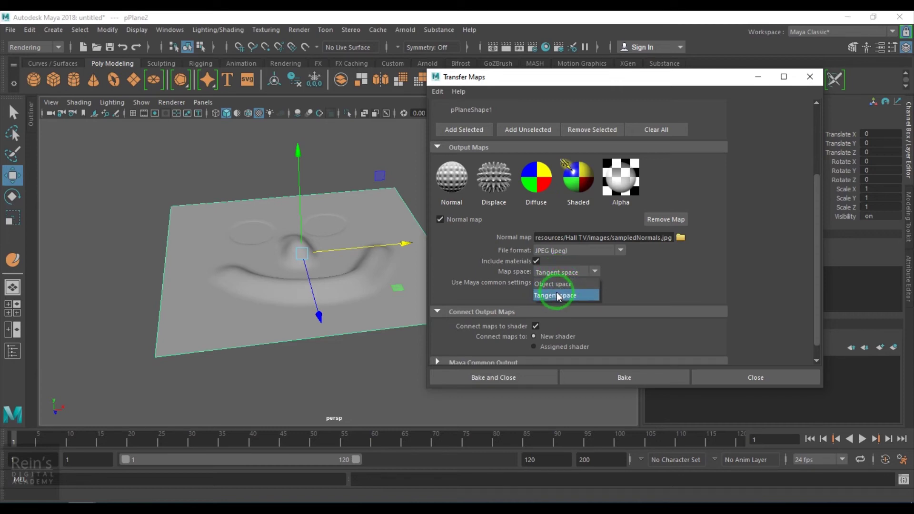
{"action": "left_click", "coordinate": [557, 296]}
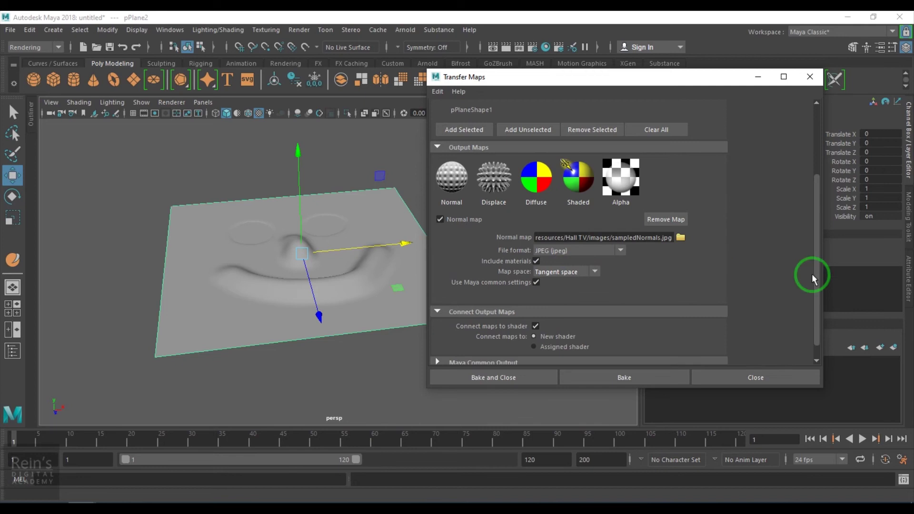
{"action": "left_click_drag", "start_coordinate": [817, 225], "coordinate": [815, 240]}
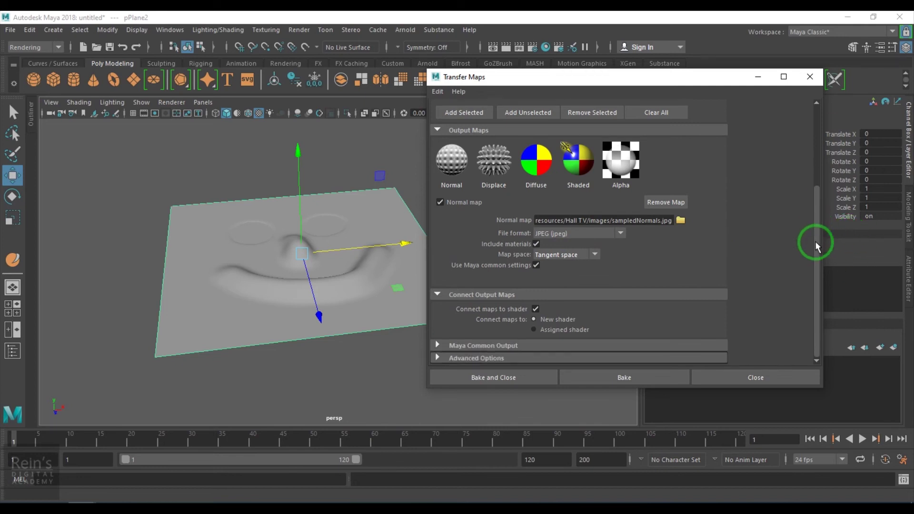
Step: Expand the Maya Common Output section to reach the map size settings
{"action": "left_click", "coordinate": [473, 345]}
{"action": "scroll", "coordinate": [490, 326], "scroll_direction": "down", "scroll_amount": 3}
{"action": "scroll", "coordinate": [461, 303], "scroll_direction": "up", "scroll_amount": 2}
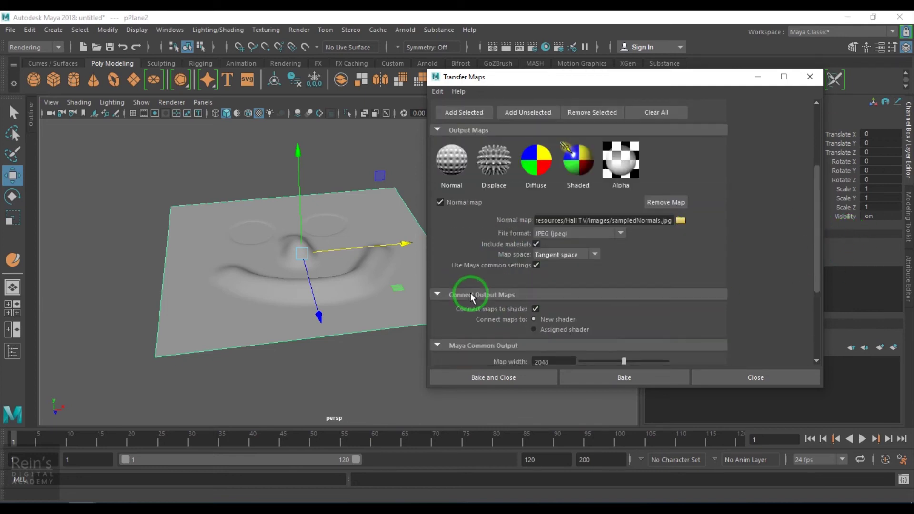
{"action": "scroll", "coordinate": [461, 303], "scroll_direction": "up", "scroll_amount": 2}
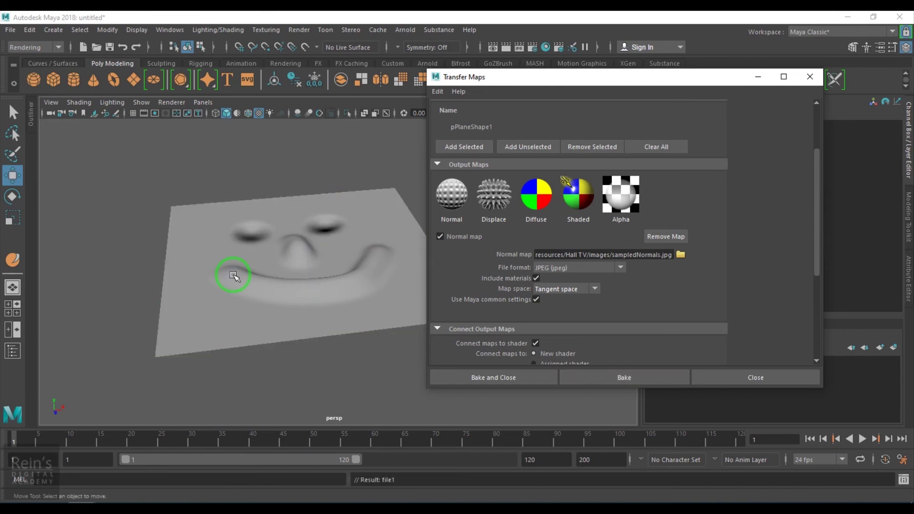
Step: Hide the sculpted plane, select the flat plane, close Transfer Maps, and orbit to it
{"action": "left_click", "coordinate": [325, 300]}
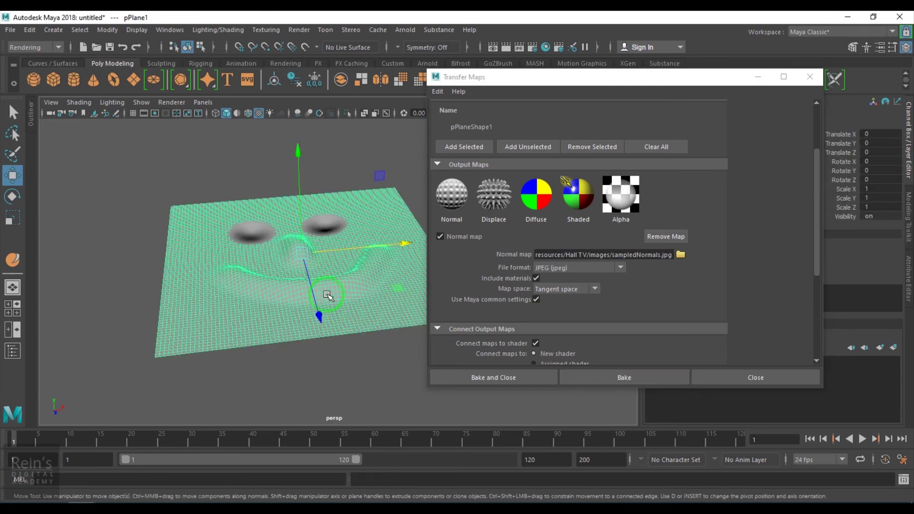
{"action": "key", "text": "ctrl+h"}
{"action": "mouse_move", "coordinate": [336, 363]}
{"action": "left_mouse_down", "text": "alt"}
{"action": "mouse_move", "coordinate": [356, 435]}
{"action": "mouse_move", "coordinate": [355, 305]}
{"action": "mouse_move", "coordinate": [257, 353]}
{"action": "mouse_move", "coordinate": [337, 323]}
{"action": "mouse_move", "coordinate": [257, 317]}
{"action": "mouse_move", "coordinate": [265, 351]}
{"action": "mouse_move", "coordinate": [408, 286]}
{"action": "mouse_move", "coordinate": [259, 337]}
{"action": "mouse_move", "coordinate": [267, 229]}
{"action": "mouse_move", "coordinate": [256, 312]}
{"action": "mouse_move", "coordinate": [294, 335]}
{"action": "mouse_move", "coordinate": [316, 333]}
{"action": "left_mouse_up", "text": "alt"}
{"action": "left_click", "coordinate": [356, 305]}
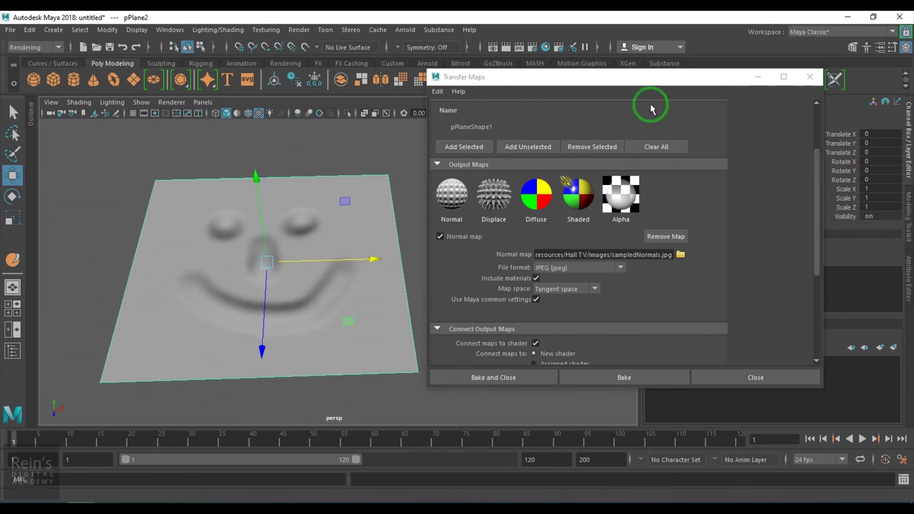
{"action": "left_click", "coordinate": [810, 76]}
{"action": "mouse_move", "coordinate": [515, 180]}
{"action": "left_mouse_down", "text": "alt"}
{"action": "mouse_move", "coordinate": [392, 205]}
{"action": "mouse_move", "coordinate": [408, 221]}
{"action": "left_mouse_up", "text": "alt"}
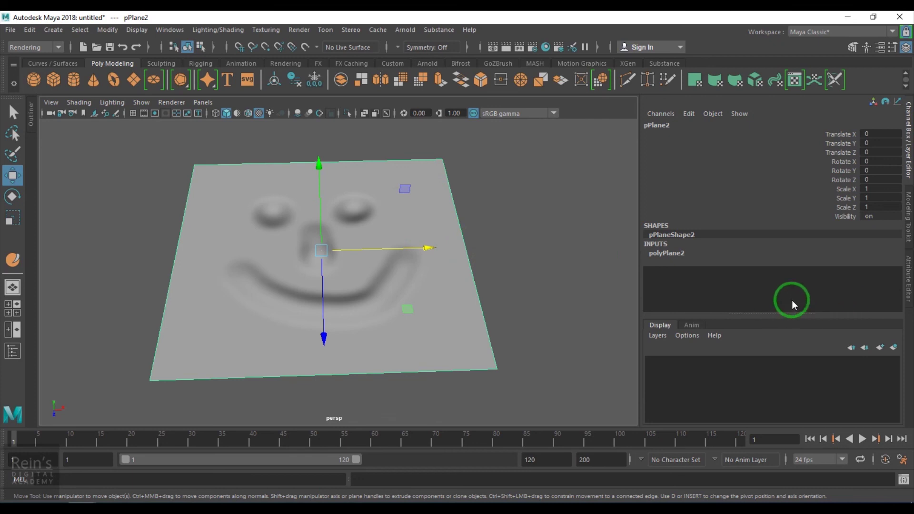
Step: View lambert3's bump-mapped file1 texture, sampledNormals.jpg, in FCheck and move the viewer aside
{"action": "left_click", "coordinate": [908, 285]}
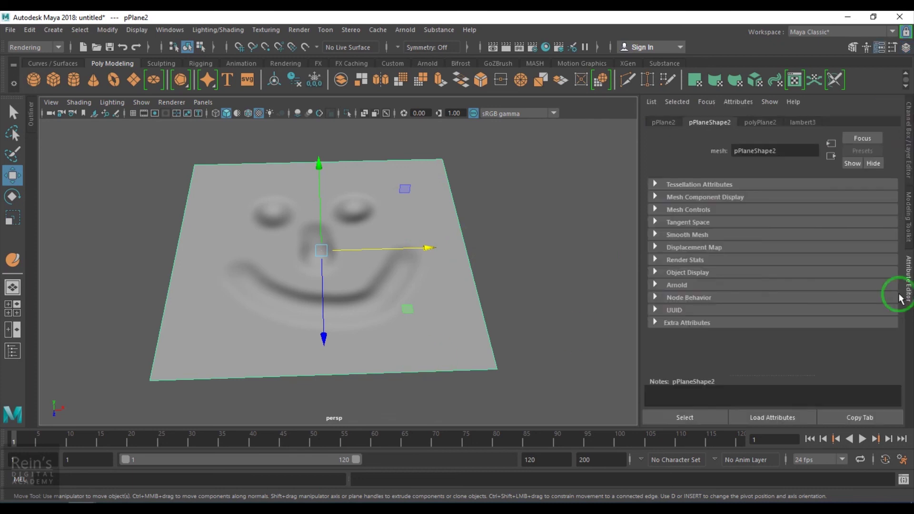
{"action": "left_click", "coordinate": [800, 123]}
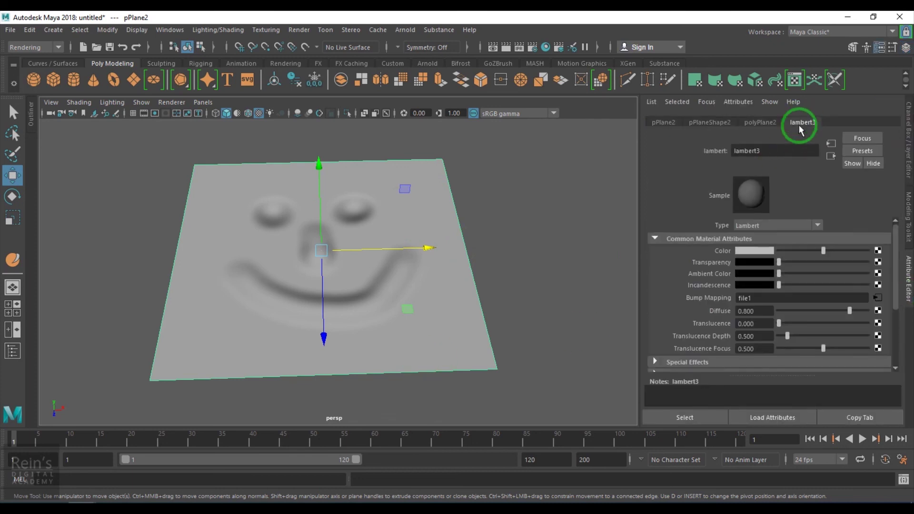
{"action": "left_click", "coordinate": [879, 303]}
{"action": "left_click", "coordinate": [835, 296]}
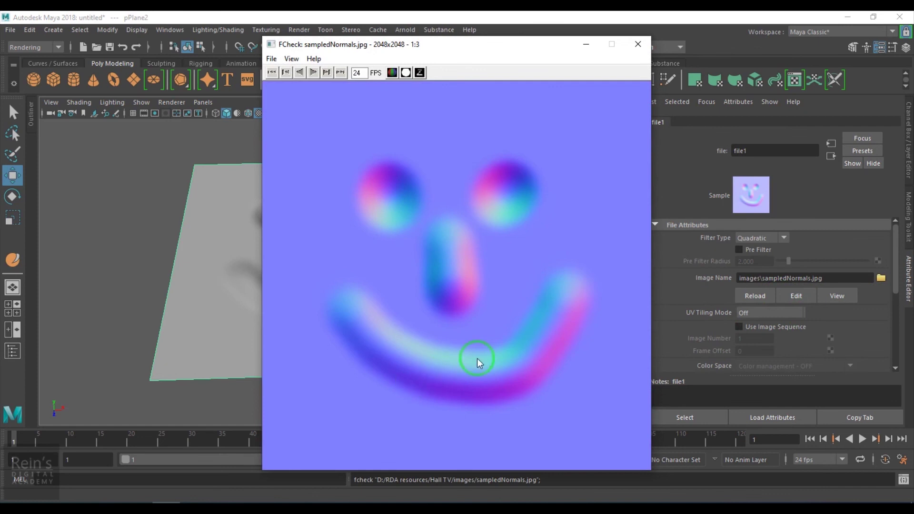
{"action": "left_click_drag", "start_coordinate": [474, 58], "coordinate": [682, 54]}
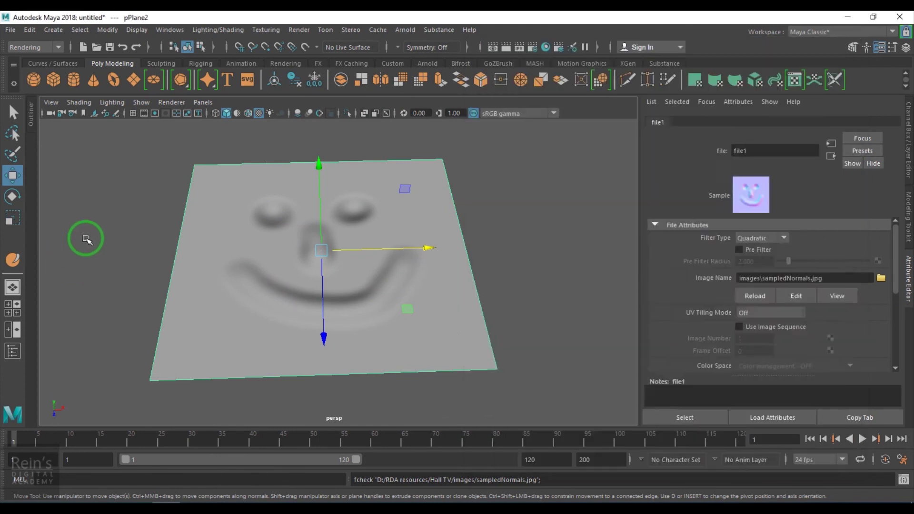
Step: Deselect the plane and compare its wireframe (4) and shaded (5) displays
{"action": "left_click", "coordinate": [86, 237]}
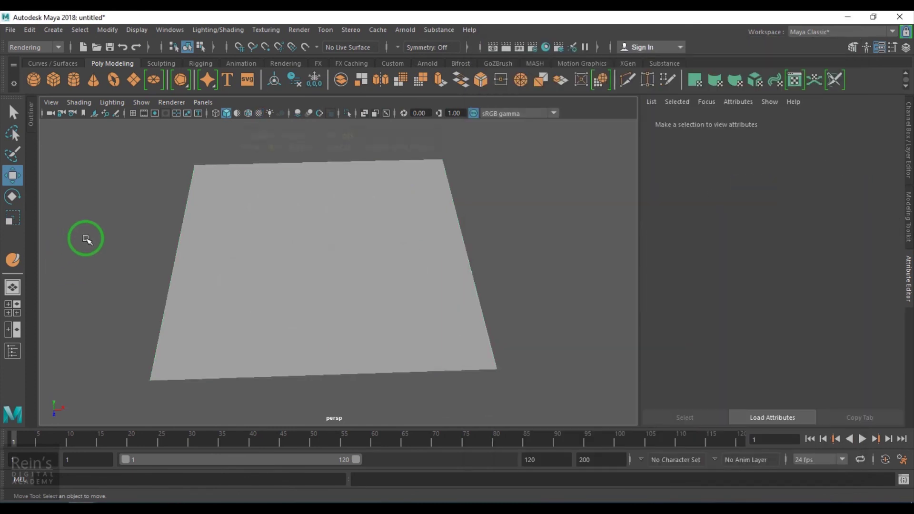
{"action": "key", "text": "4"}
{"action": "key", "text": "5"}
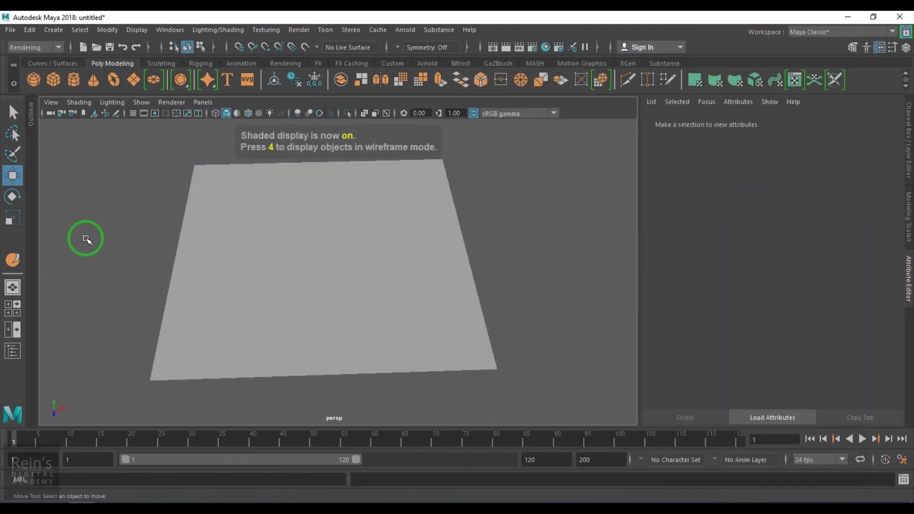
{"action": "key", "text": "4"}
{"action": "key", "text": "5"}
Step: Compare textured (6) with shaded display, then enable Shading > Hardware Texturing in the viewport
{"action": "key", "text": "6"}
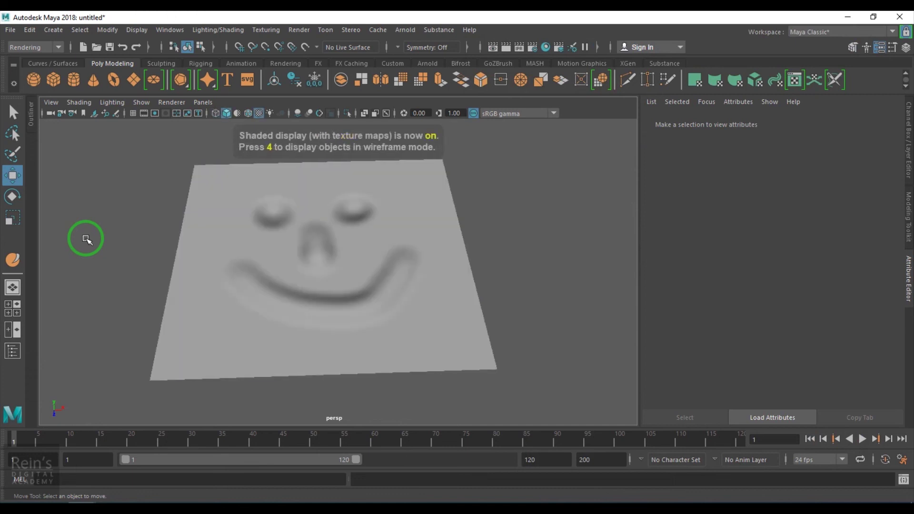
{"action": "key", "text": "5"}
{"action": "key", "text": "6"}
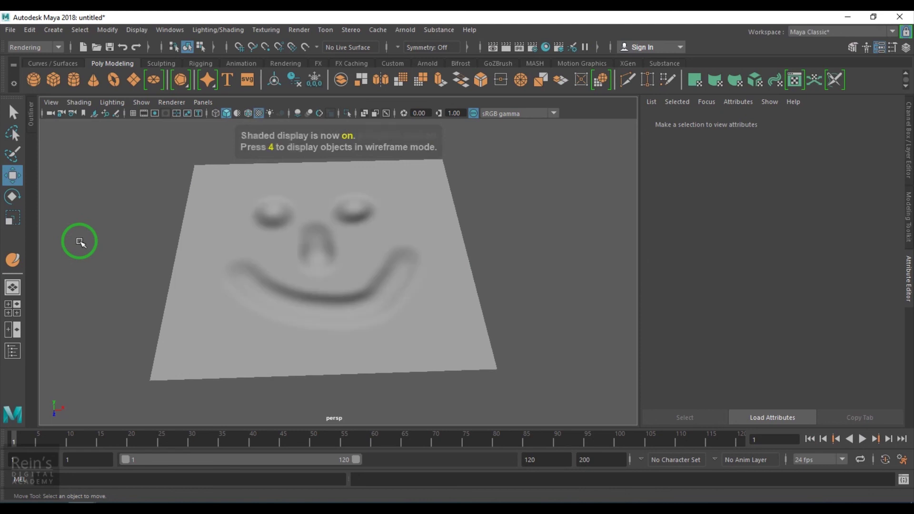
{"action": "key", "text": "5"}
{"action": "key", "text": "6"}
{"action": "key", "text": "5"}
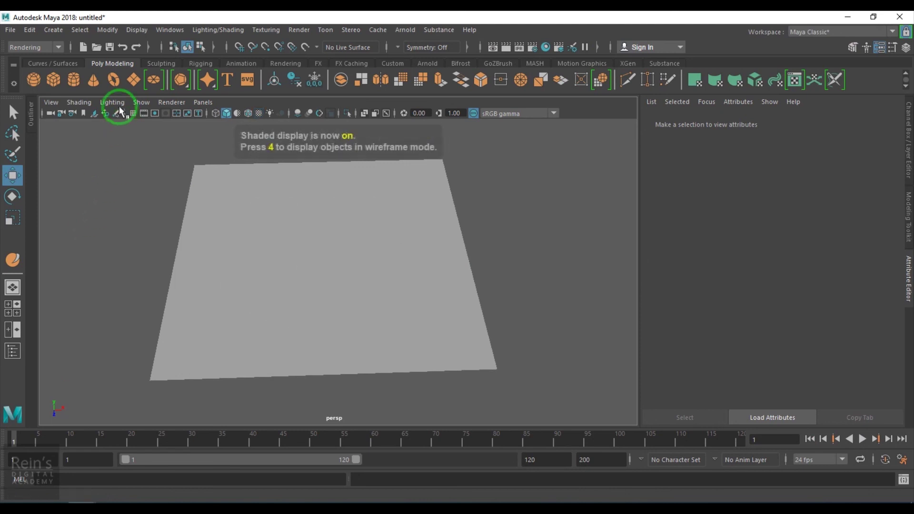
{"action": "left_click", "coordinate": [91, 102]}
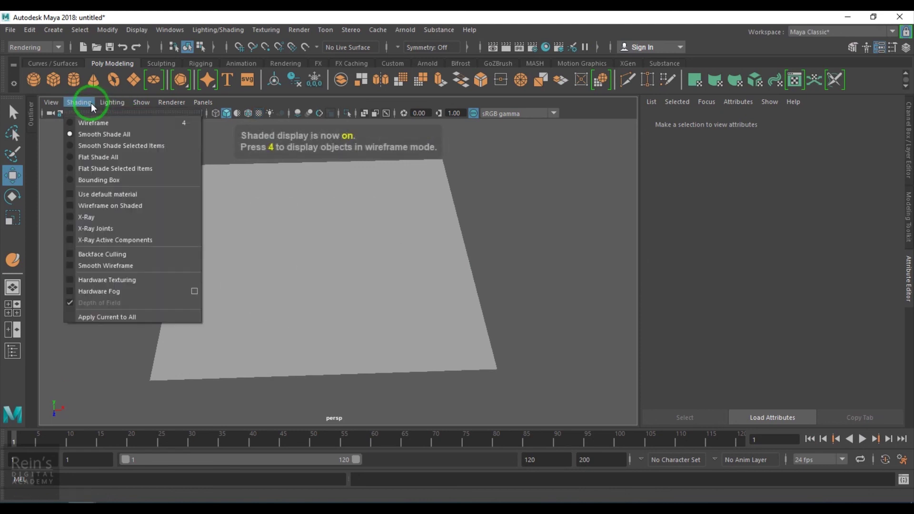
{"action": "left_click", "coordinate": [119, 281]}
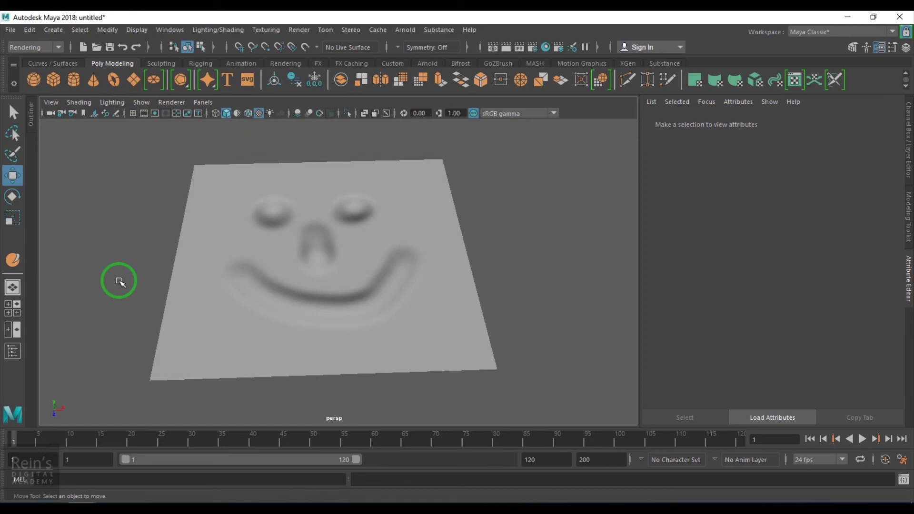